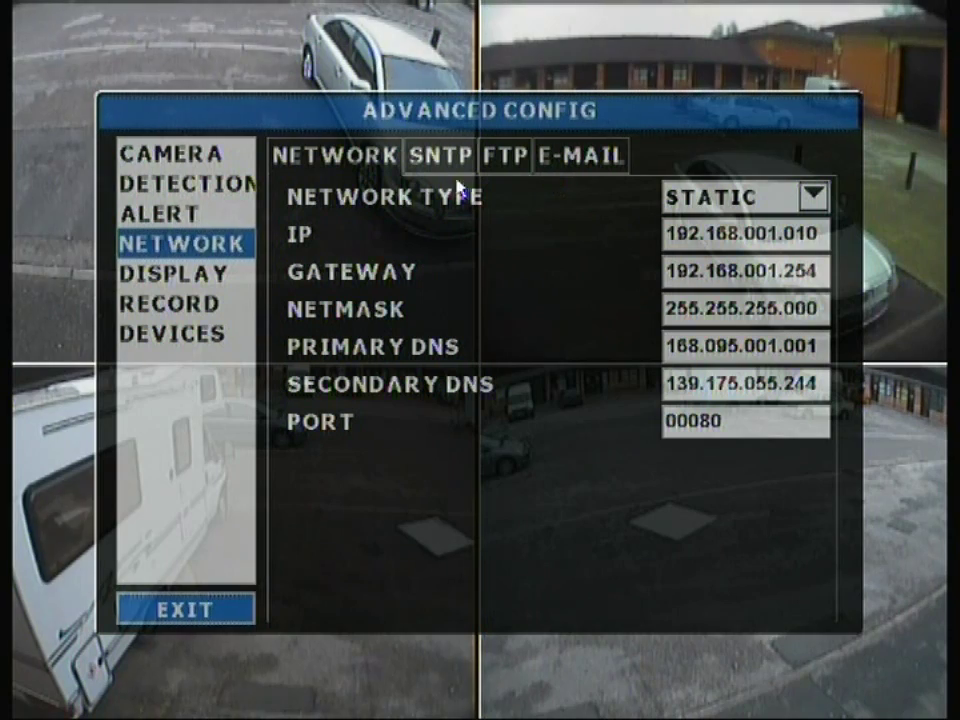
Leave the network type at STATIC and show the SNTP settings (GMT+08:00, tock.stdtime.gov.tw).
click(700, 197)
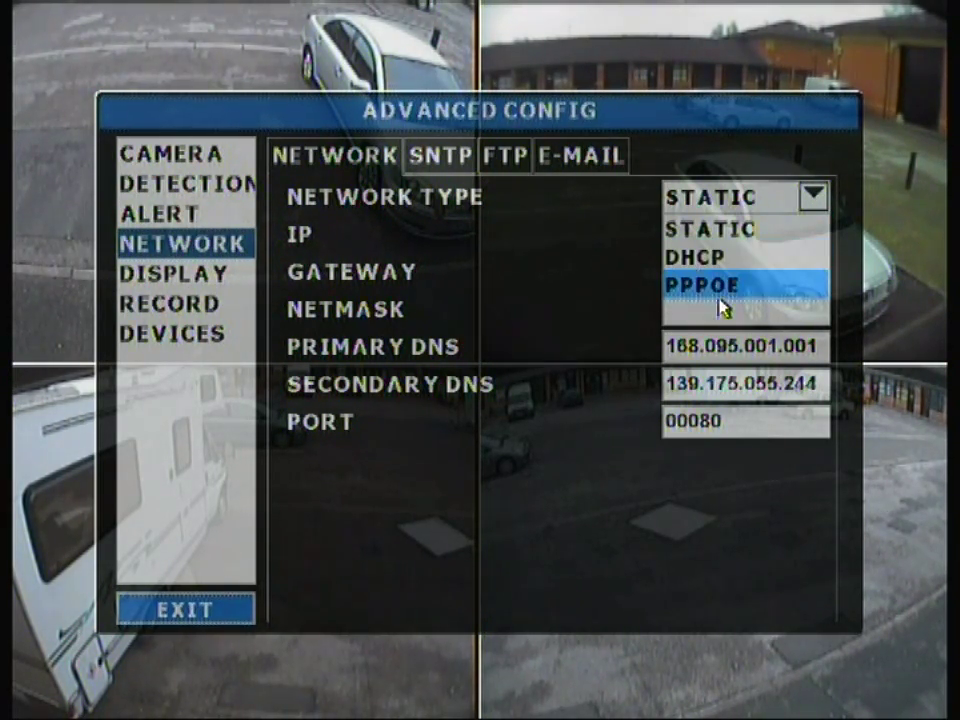
click(701, 193)
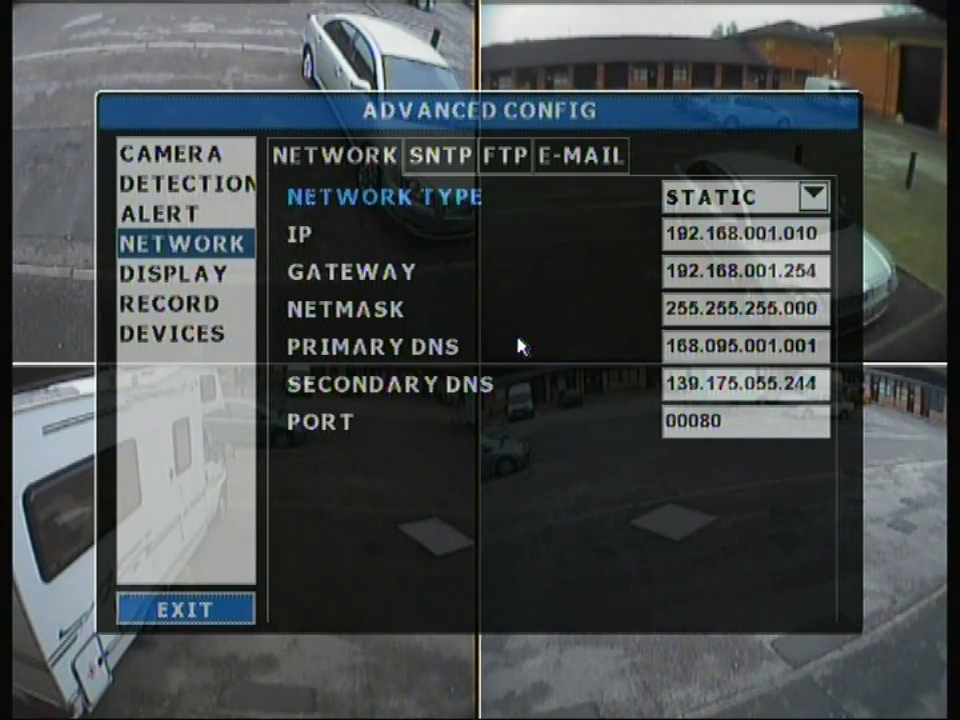
click(448, 163)
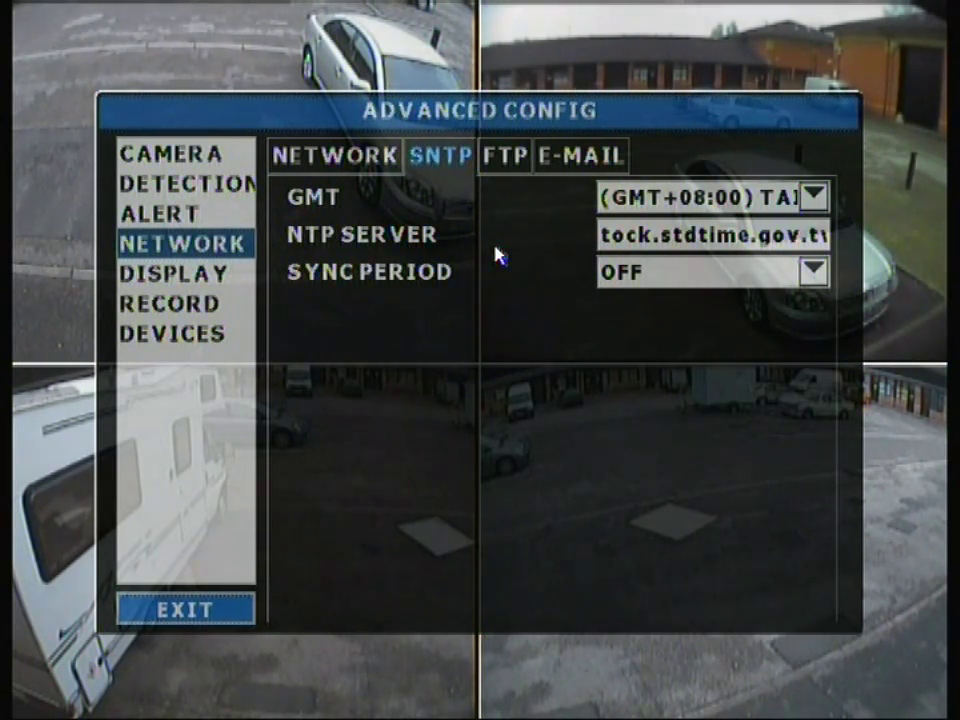
Set the SNTP time zone to (GMT) GREENWICH, keep sync period OFF, and view the FTP alerts.
click(707, 197)
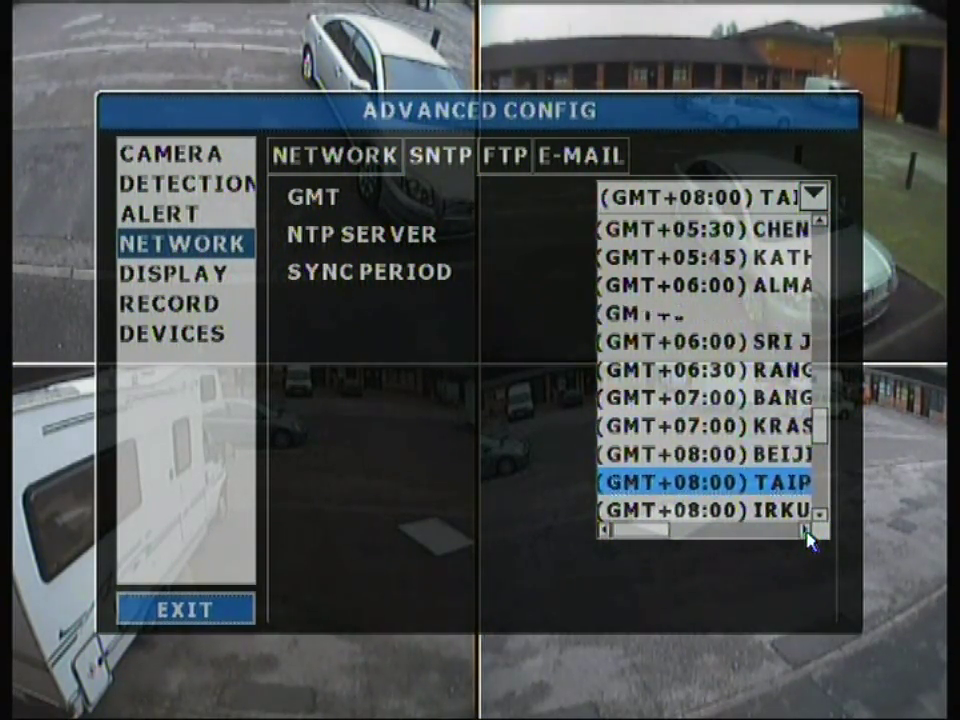
drag(824, 411, 812, 332)
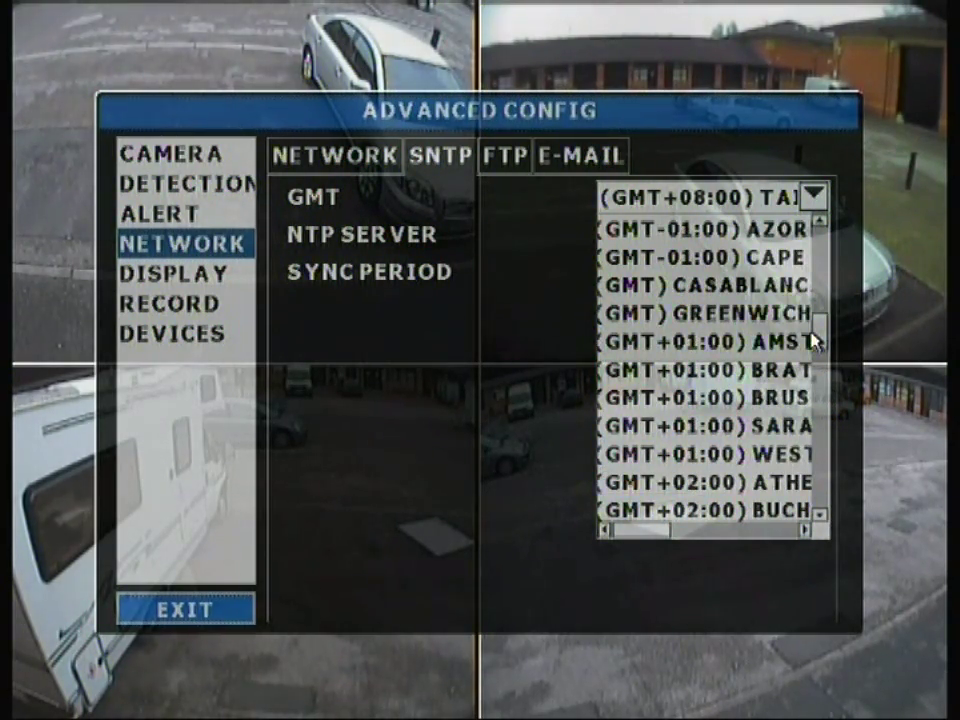
click(755, 320)
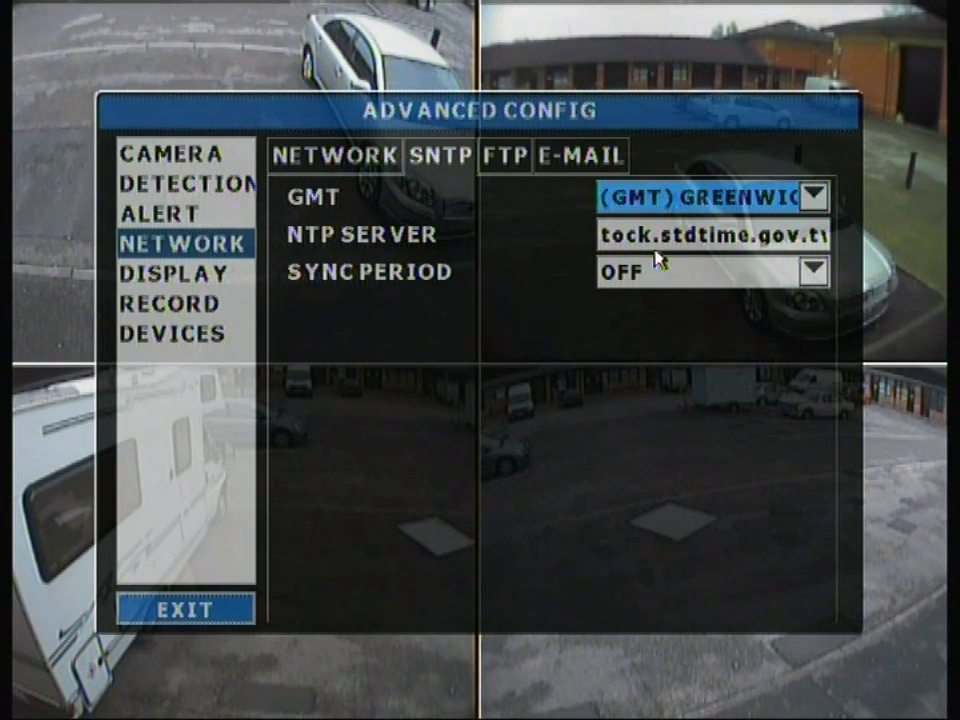
click(703, 271)
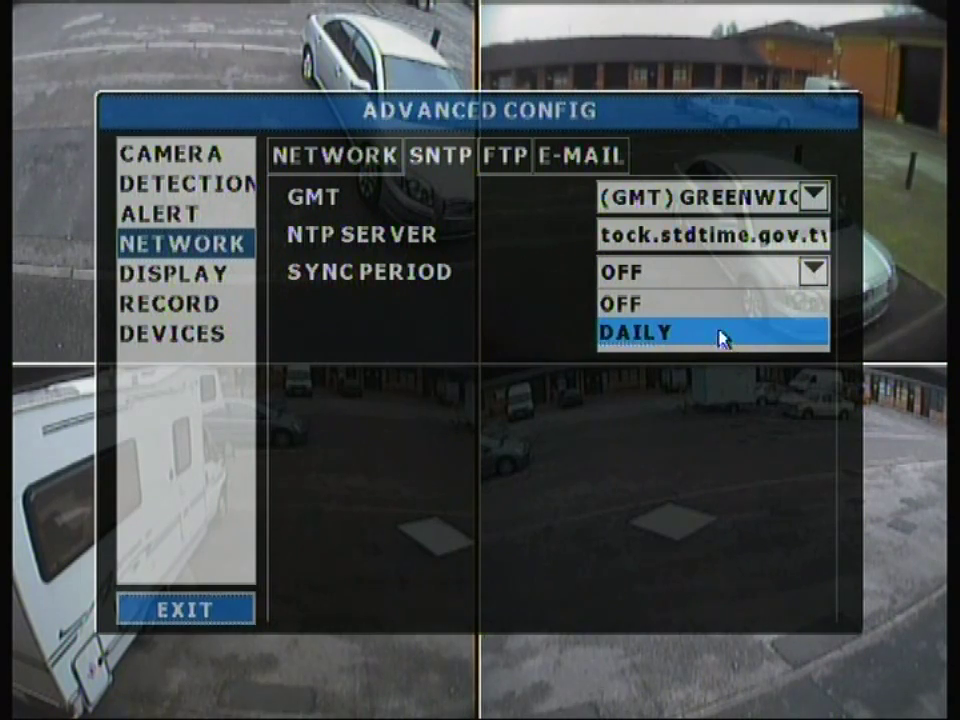
click(665, 318)
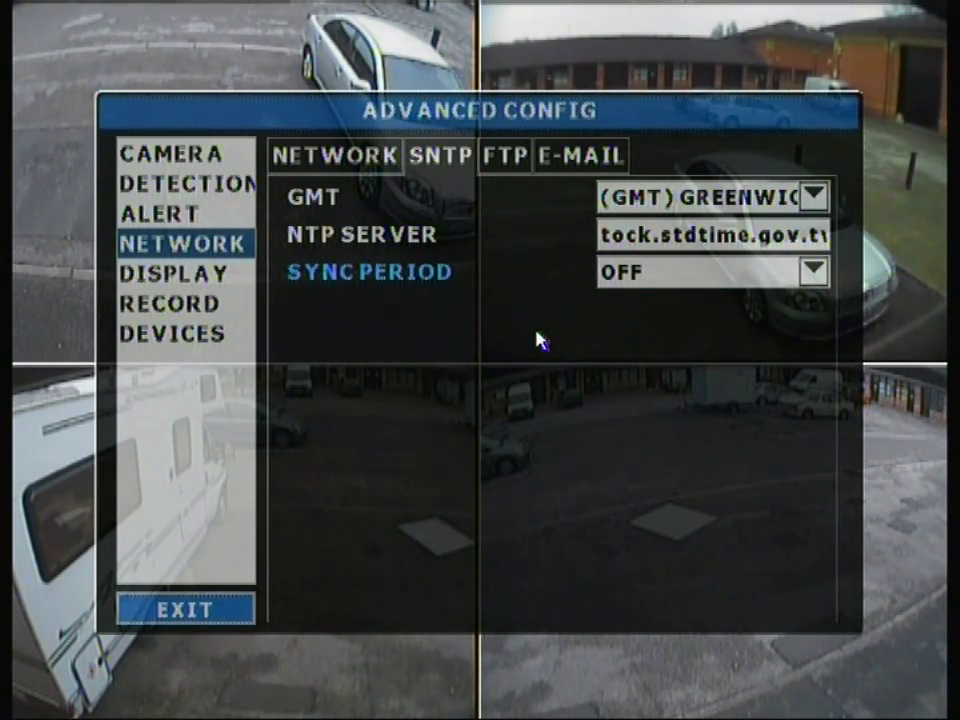
click(502, 170)
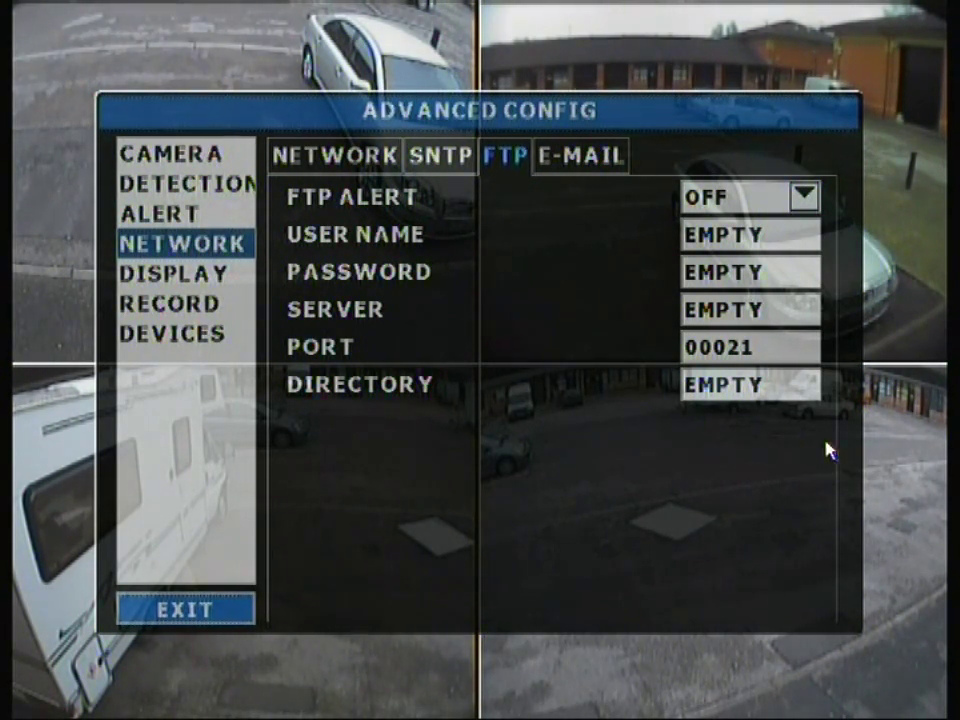
Review the e-mail alert settings, then bring up the Display page (VGA 1024x768, alpha blending 200).
click(560, 170)
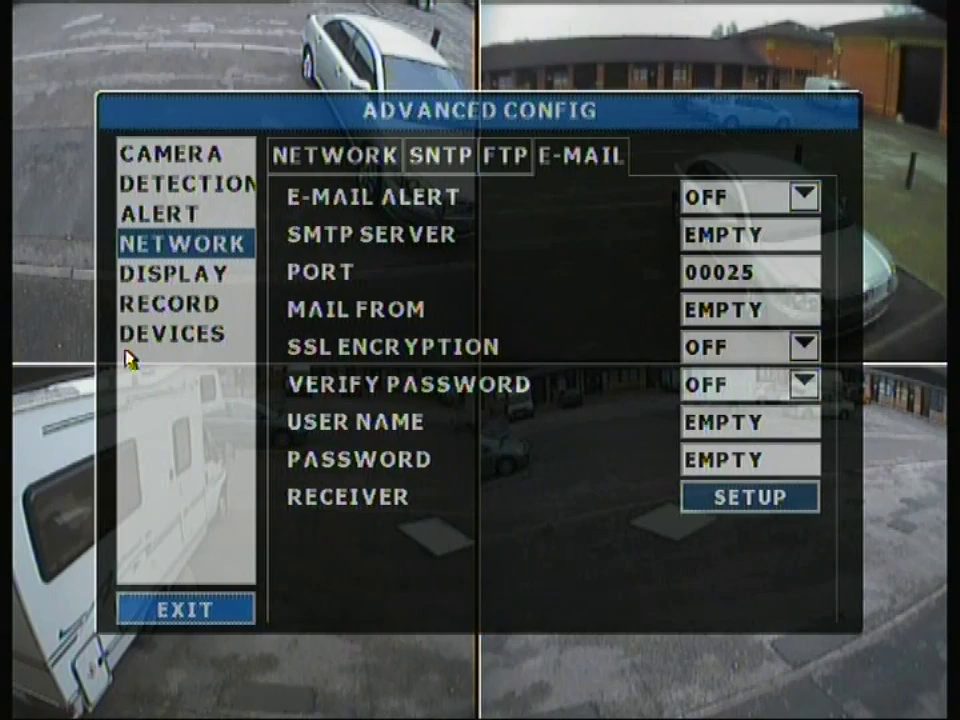
click(170, 278)
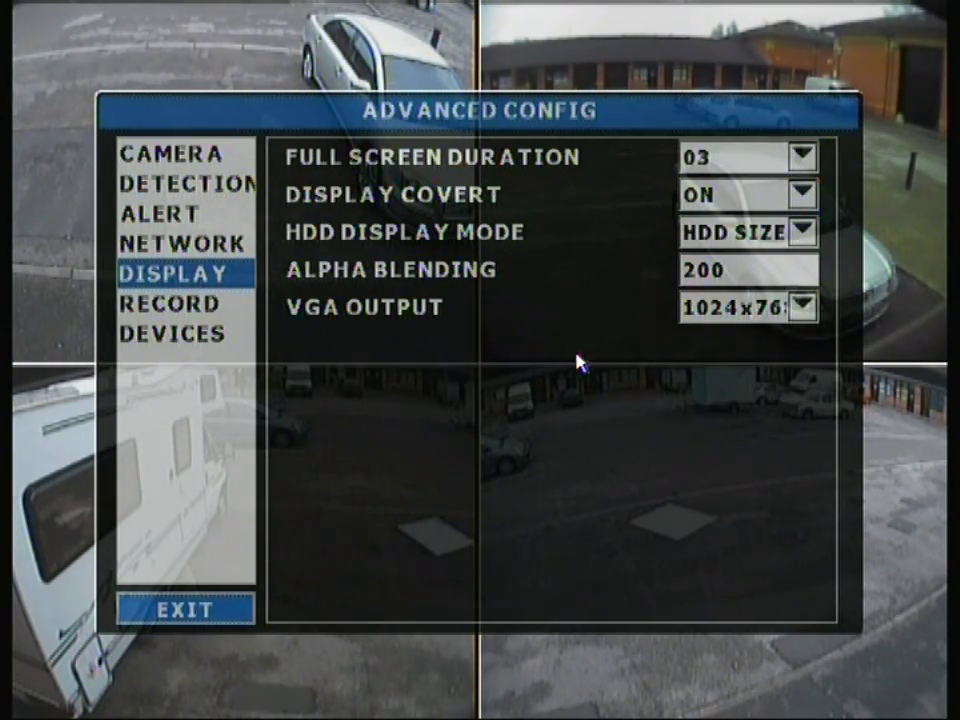
click(784, 160)
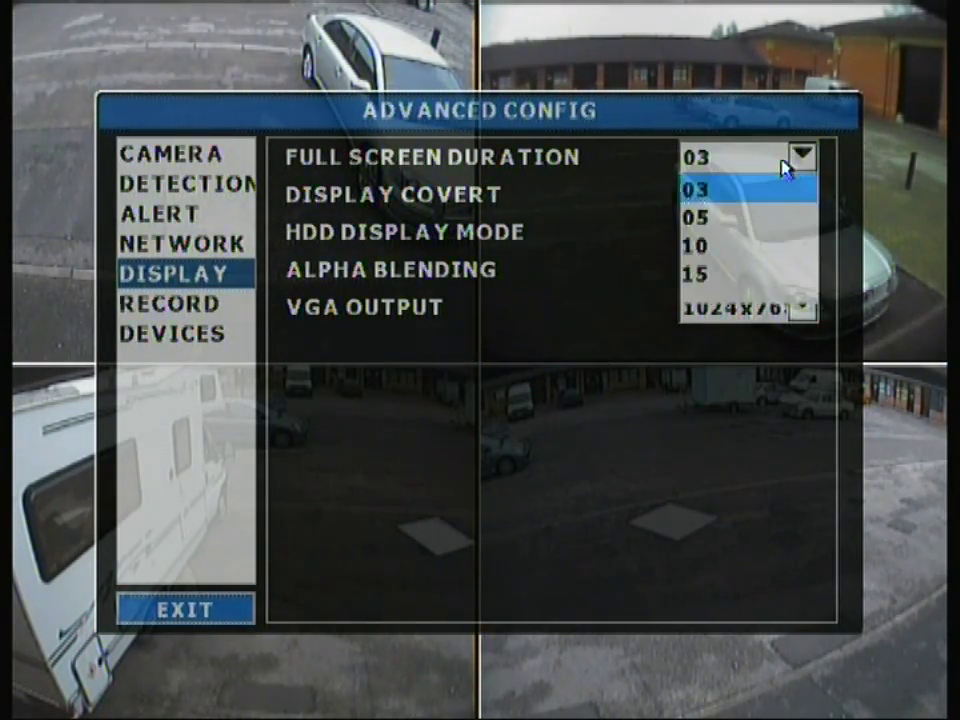
click(718, 194)
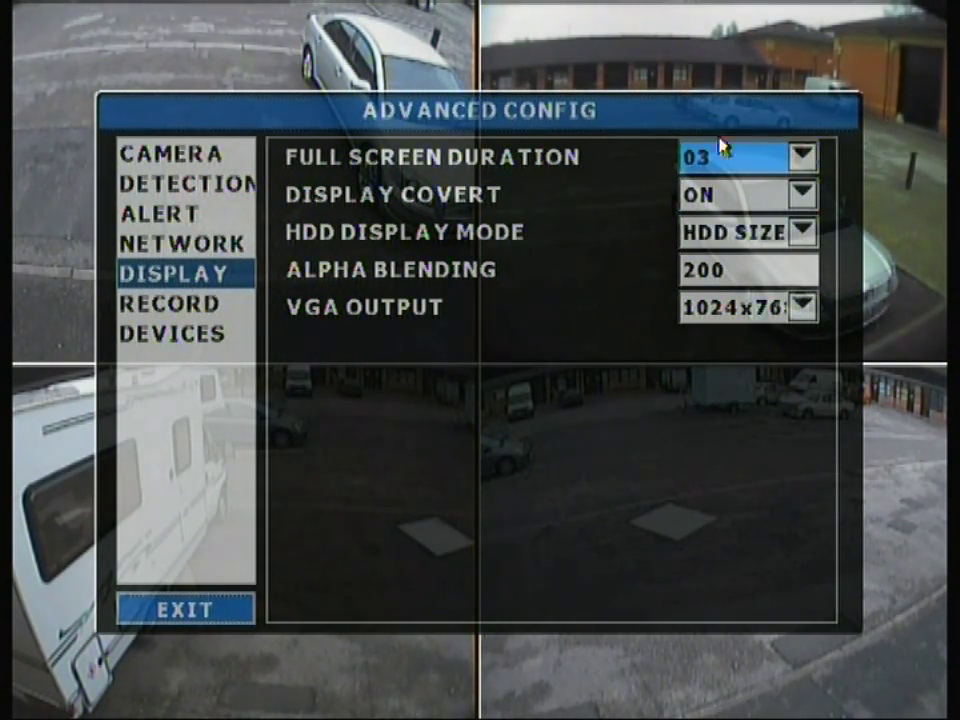
click(749, 205)
click(733, 266)
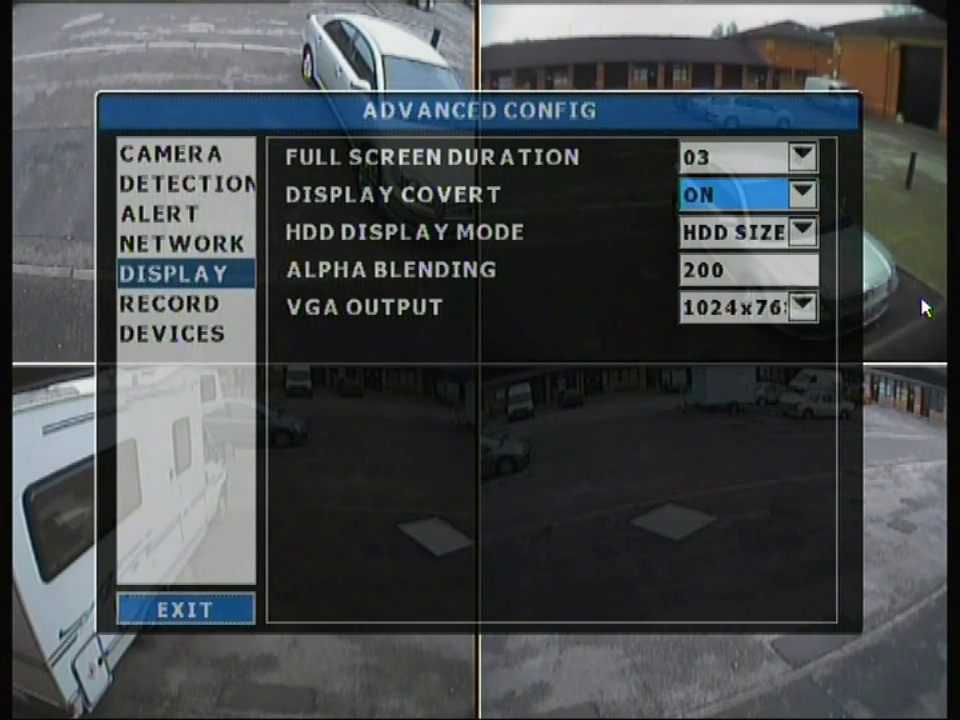
click(776, 238)
click(778, 266)
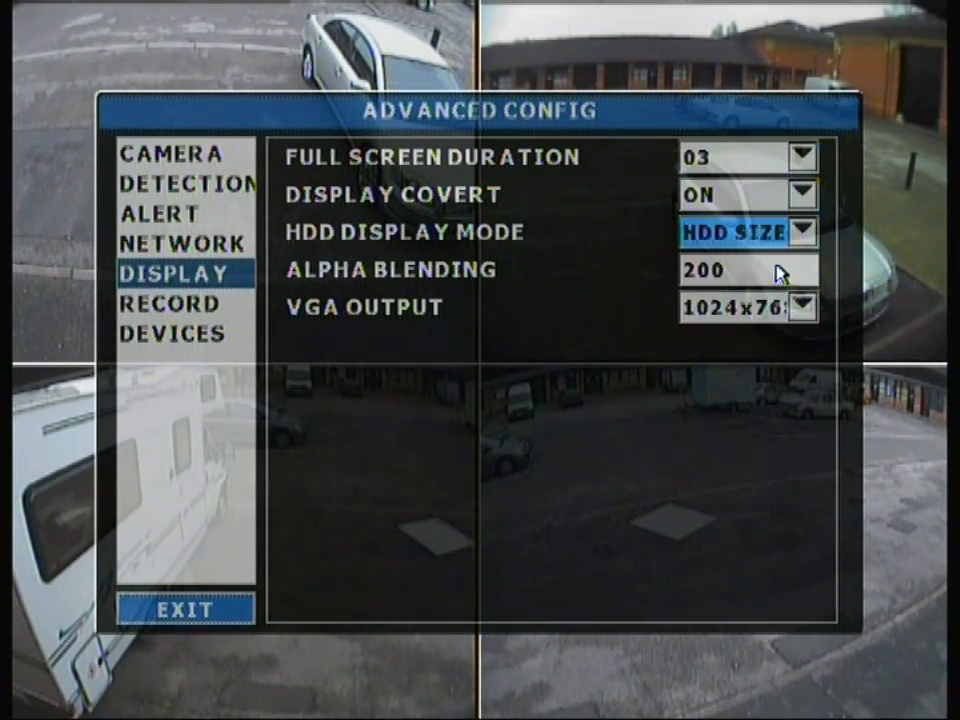
click(765, 243)
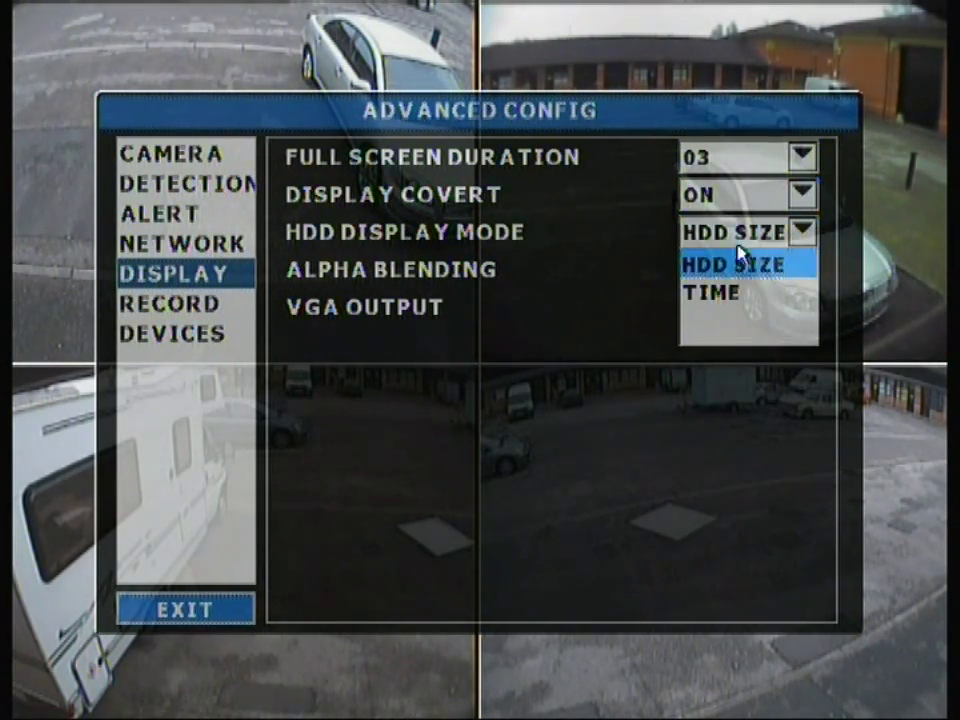
click(752, 264)
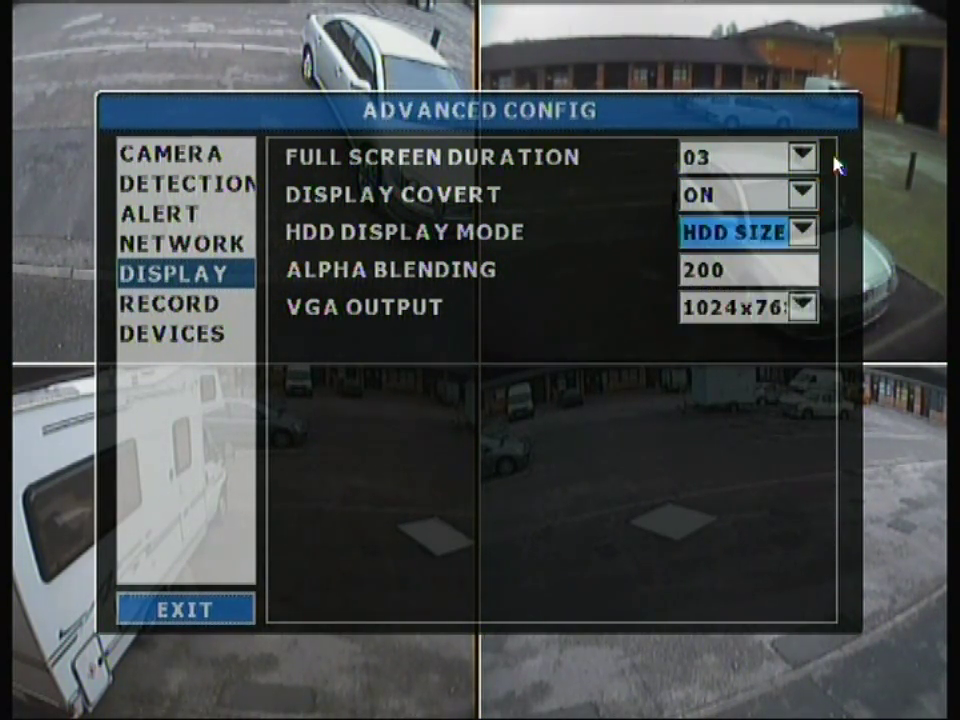
click(735, 316)
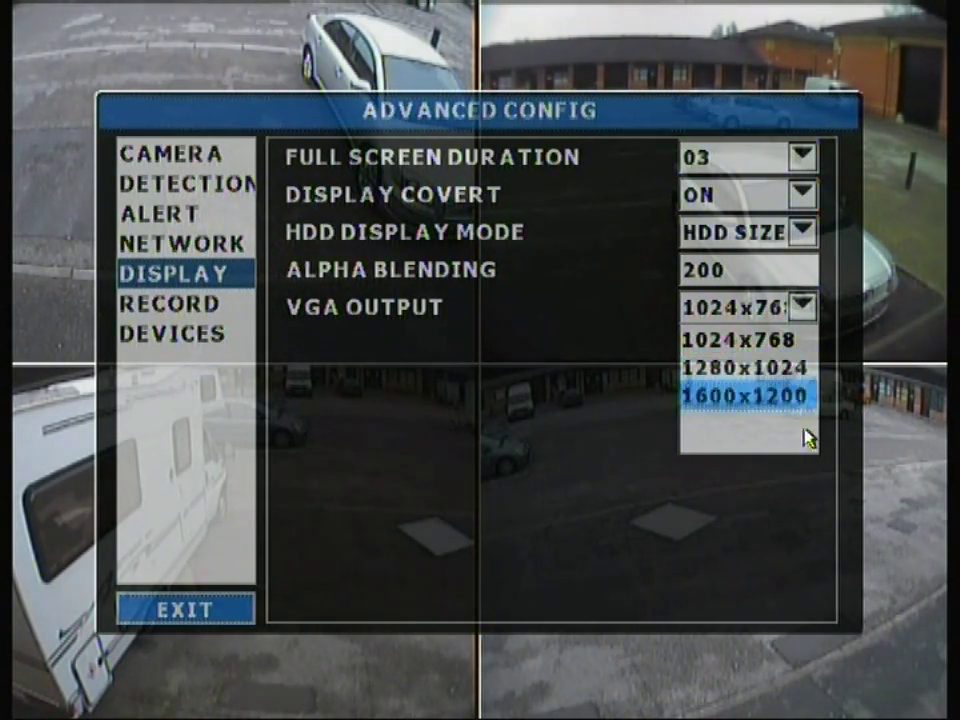
Keep VGA output at 1024x768 and move on to the Record settings page.
click(738, 337)
click(736, 321)
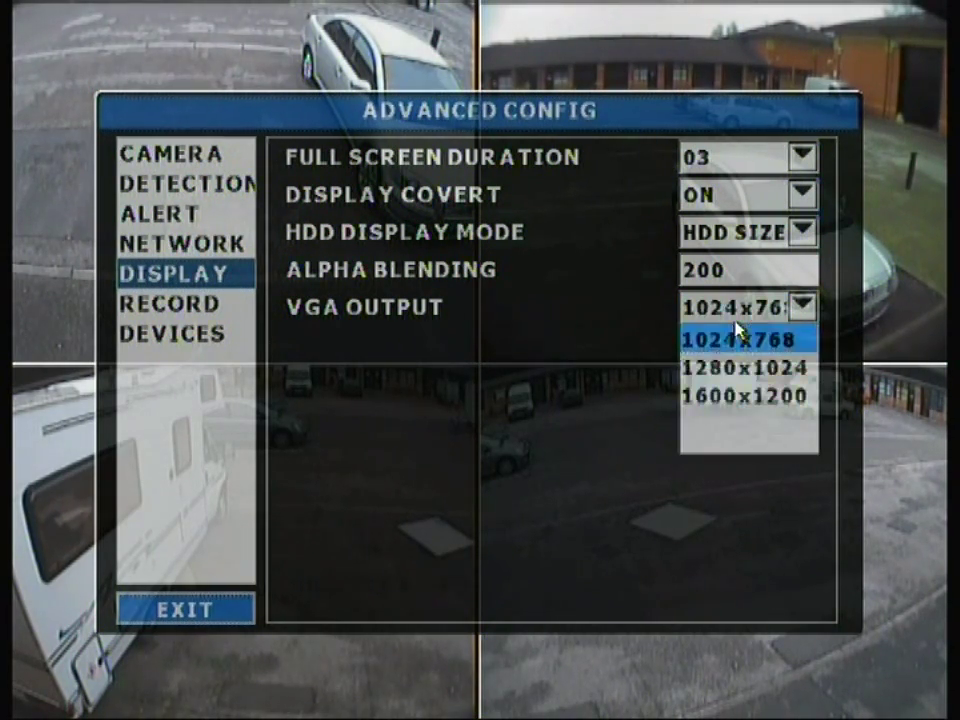
click(739, 333)
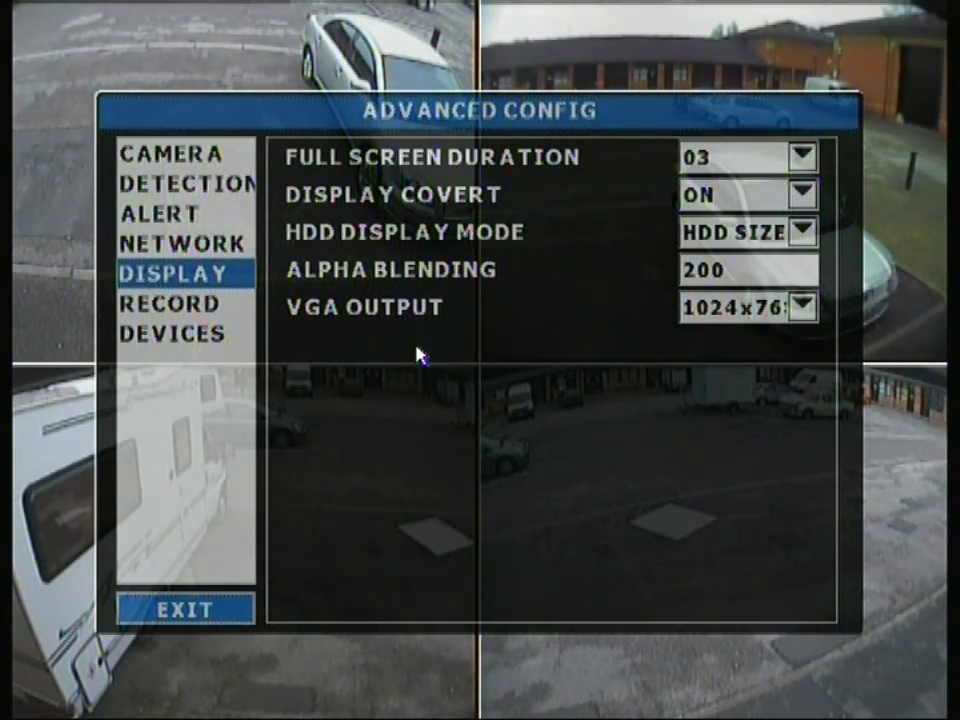
click(188, 312)
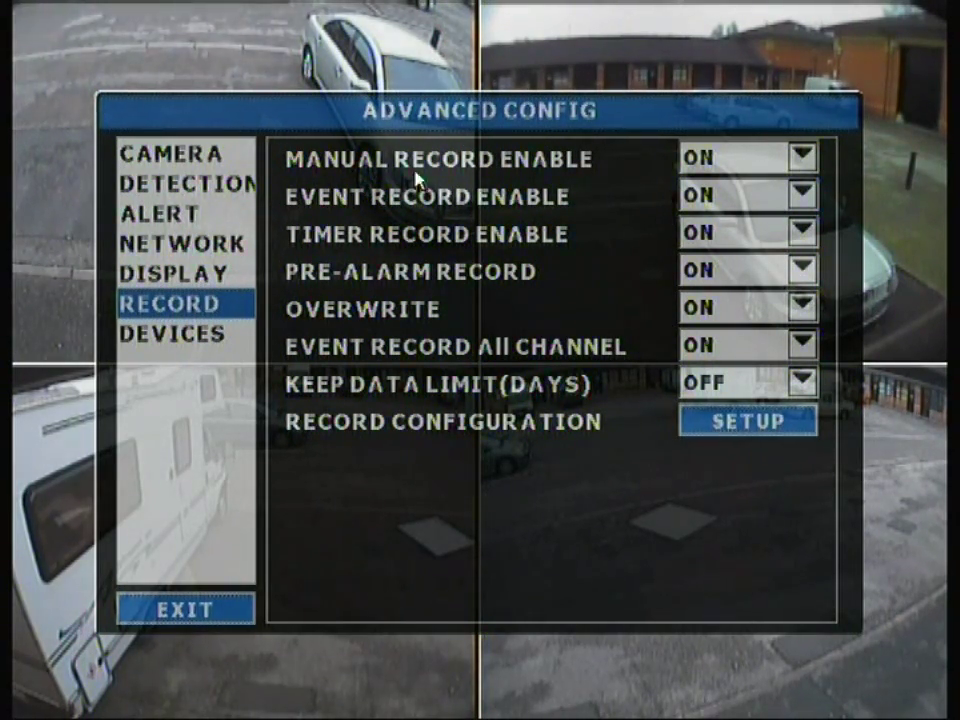
Switch Manual Record Enable to OFF, then set it back to ON.
click(718, 166)
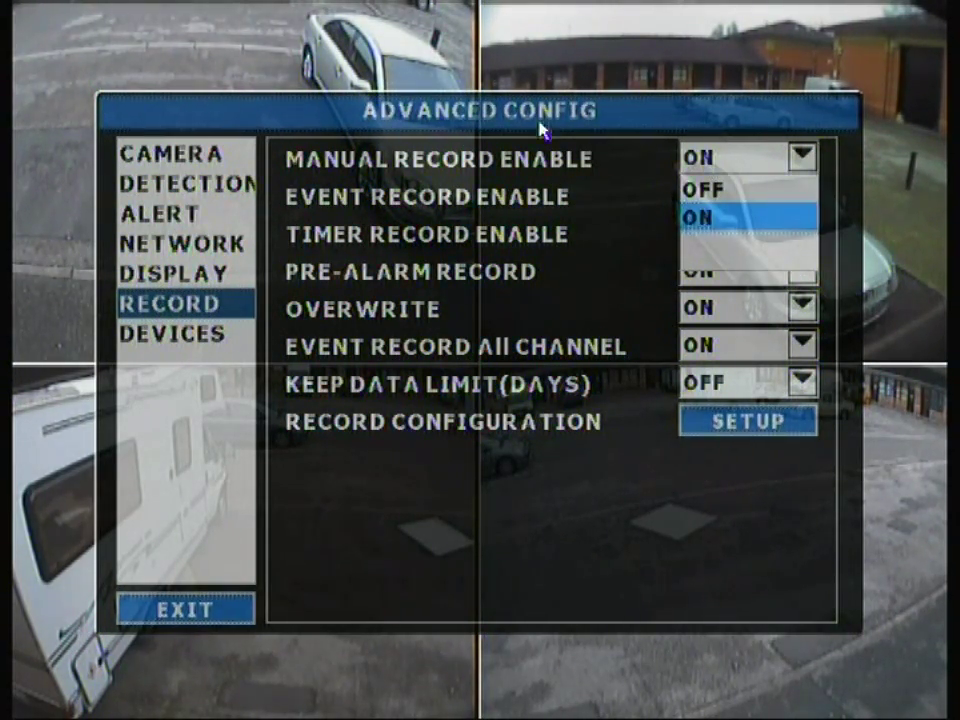
click(743, 186)
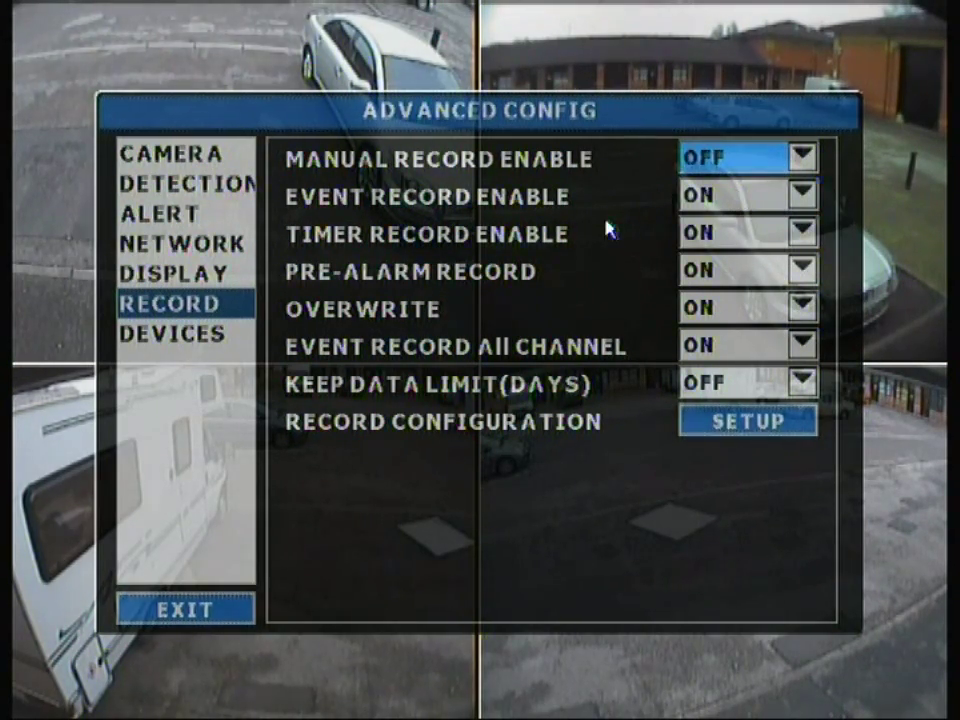
click(710, 177)
click(718, 210)
click(708, 176)
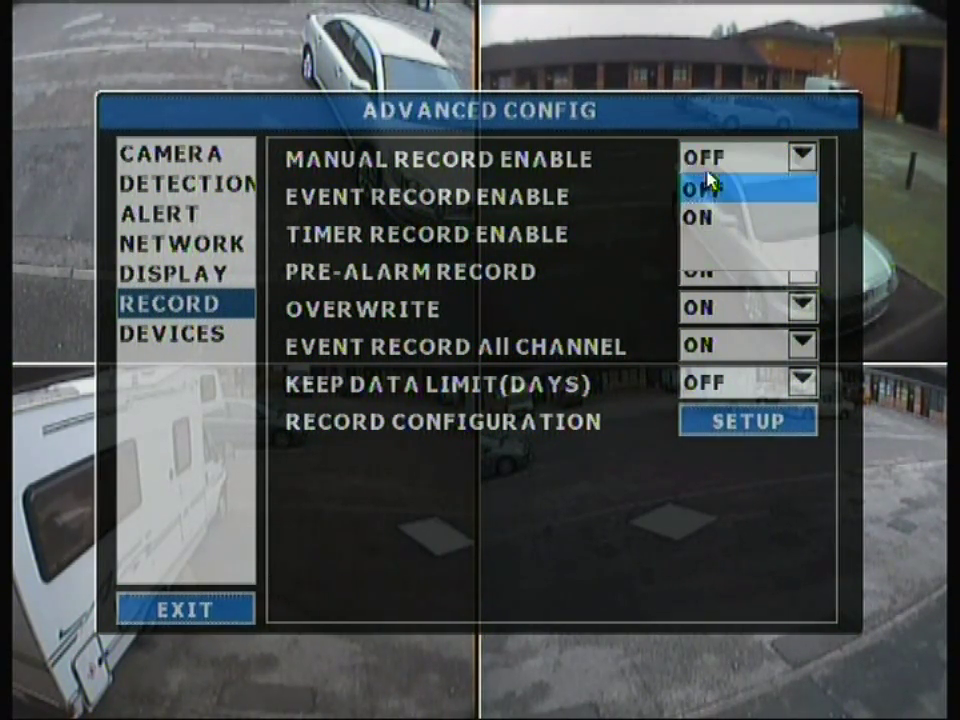
click(711, 213)
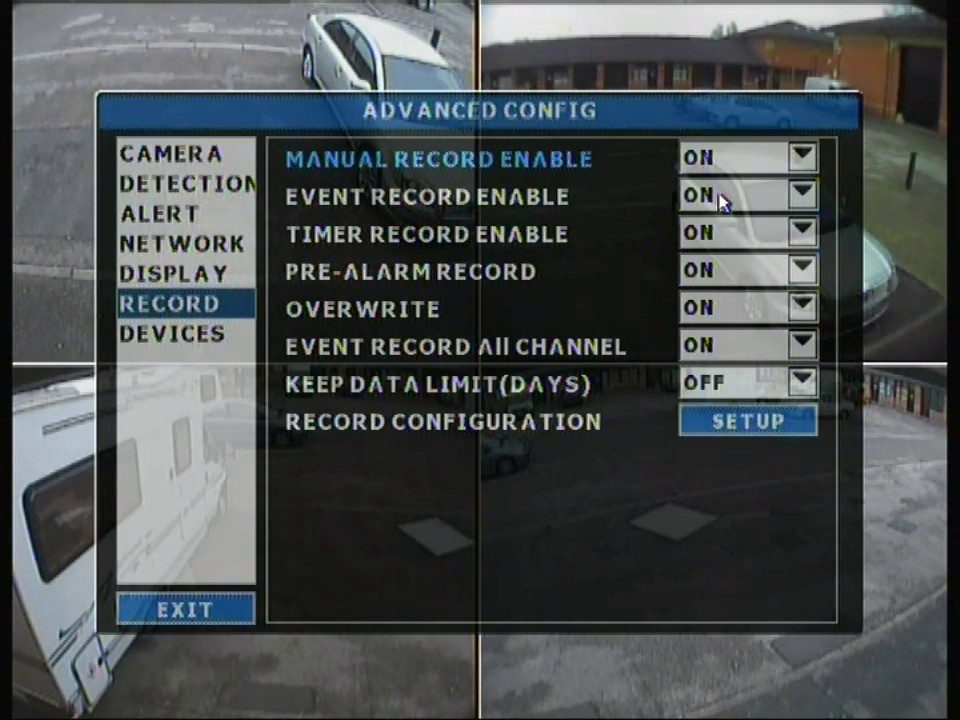
Check that Event Record, Timer Record and Pre-Alarm Record are all ON.
click(636, 204)
click(629, 244)
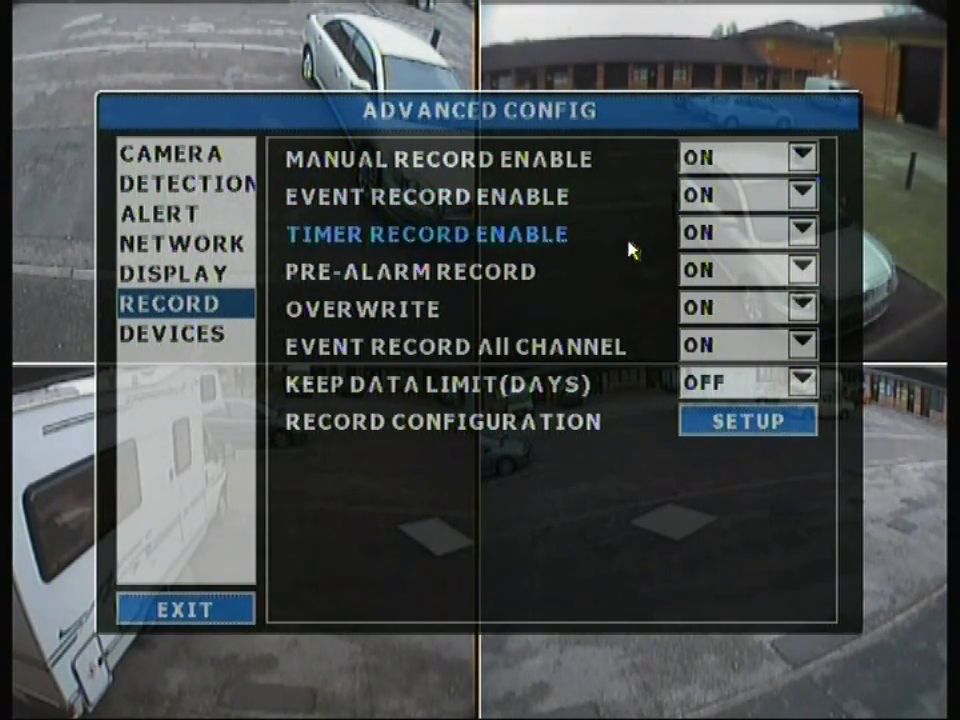
click(581, 280)
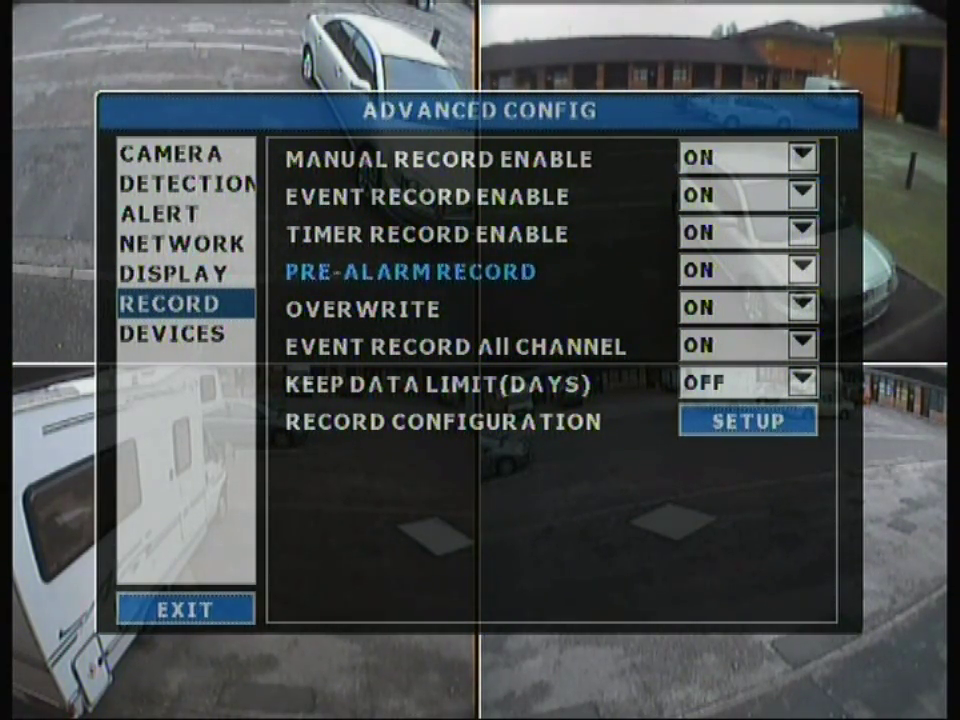
Confirm Overwrite and Event Record All Channel both stay ON.
click(694, 307)
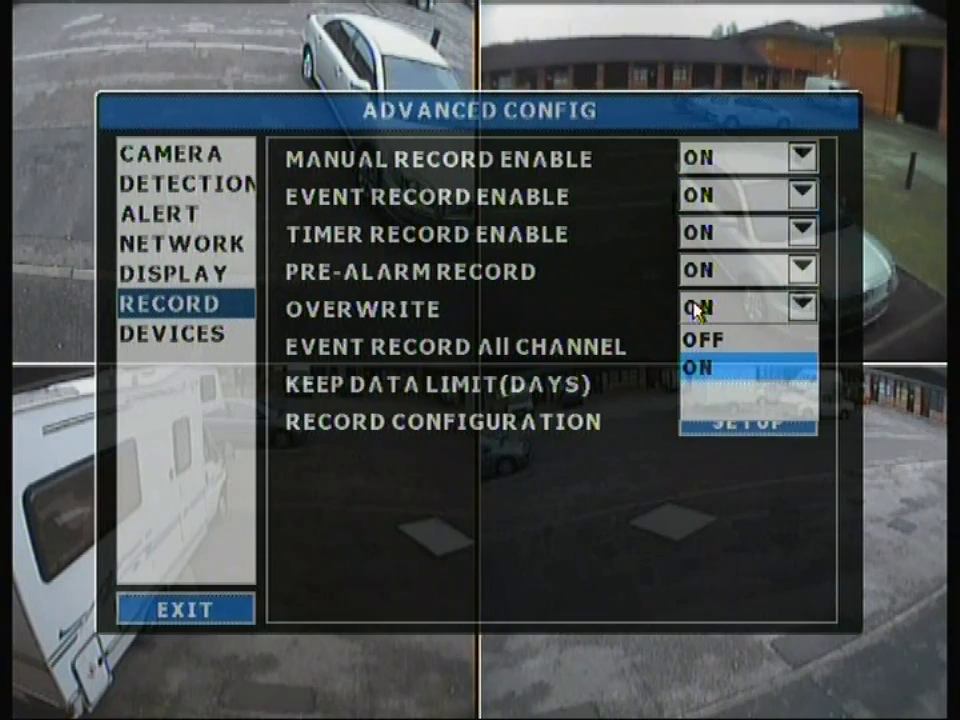
click(727, 370)
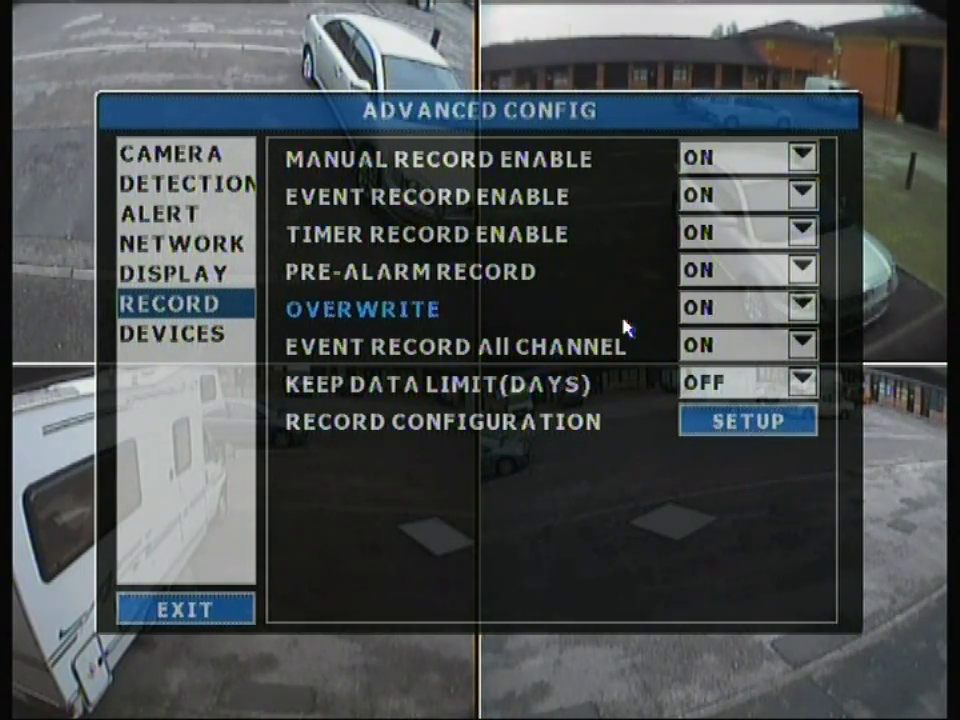
click(711, 347)
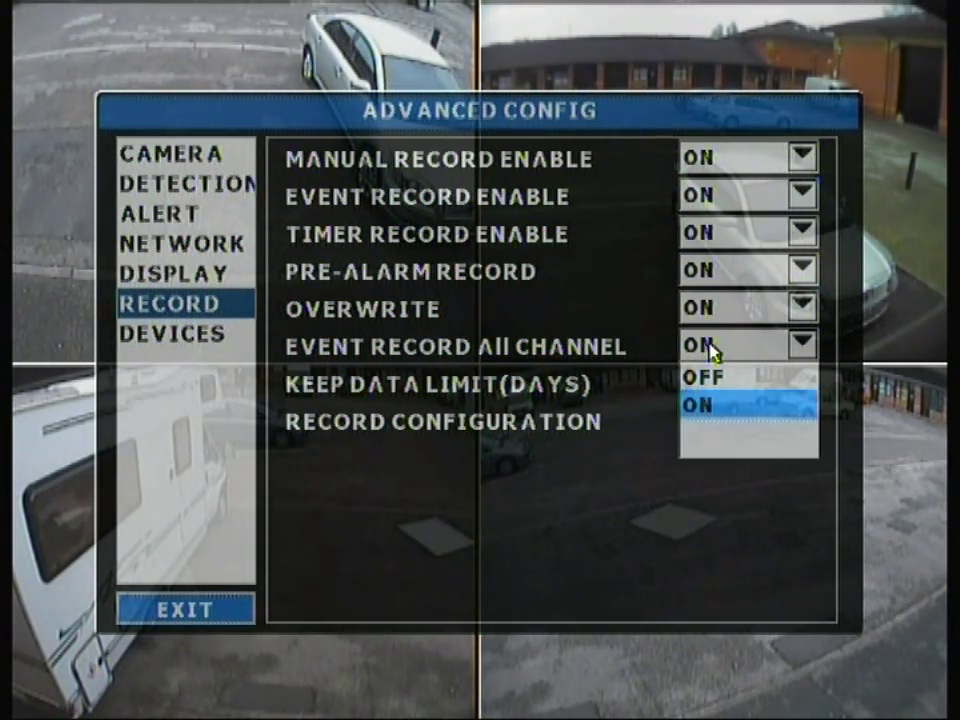
click(692, 347)
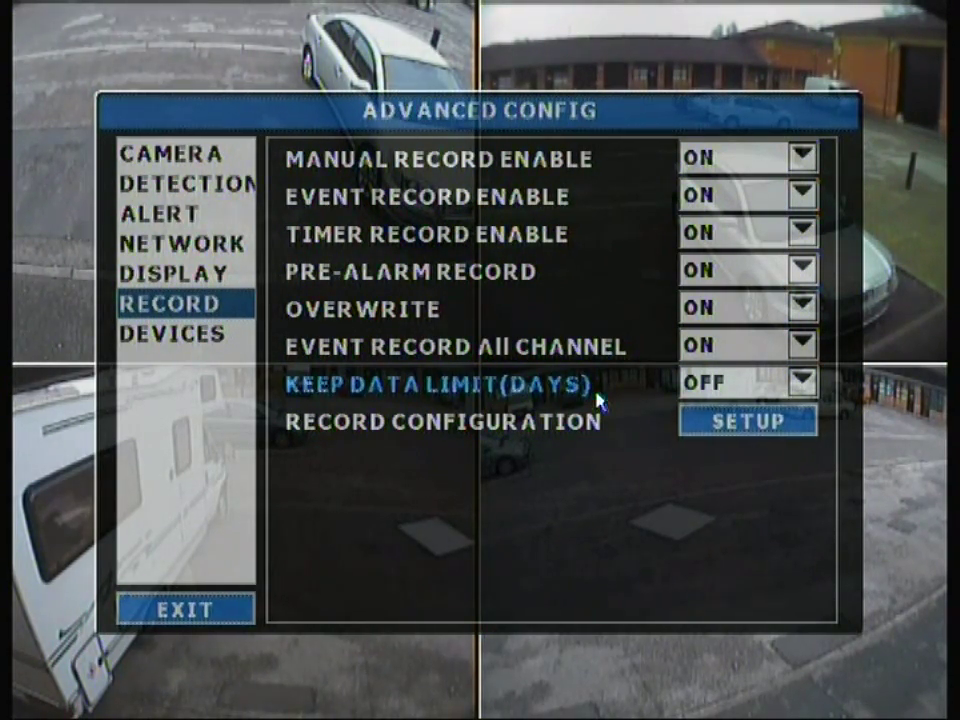
Leave Keep Data Limit OFF and go to the Devices page showing CH1 settings.
click(726, 392)
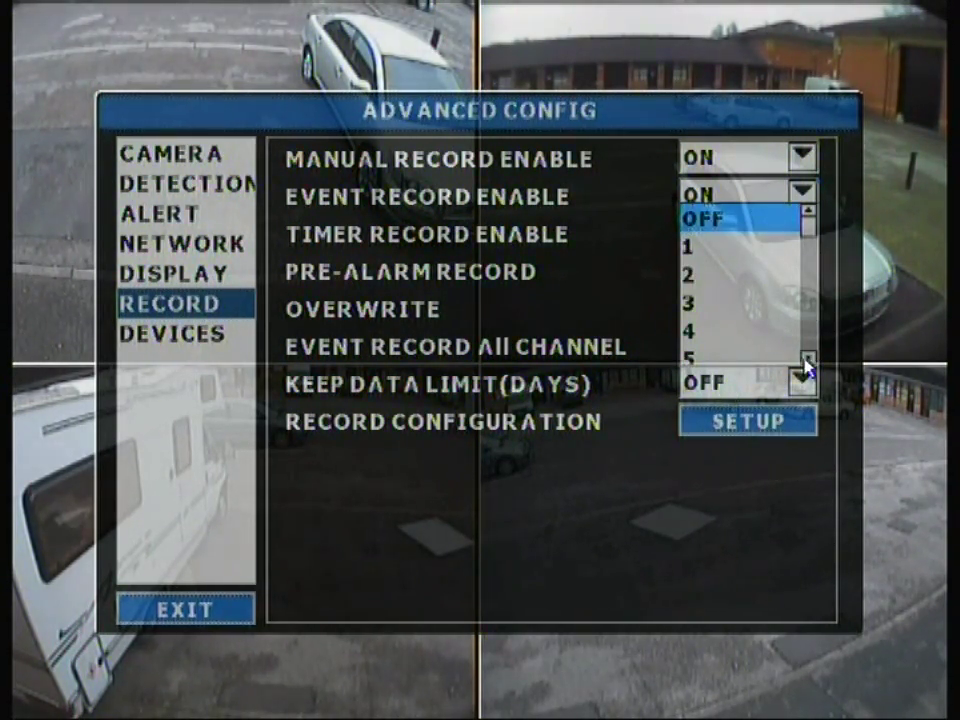
drag(808, 366, 808, 214)
click(628, 490)
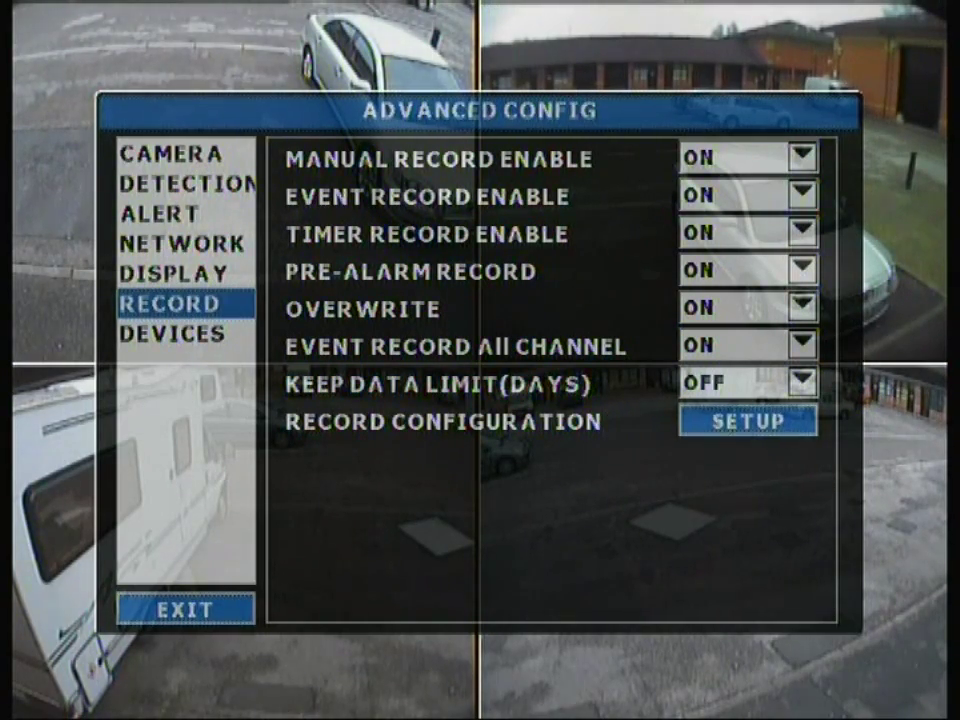
click(192, 336)
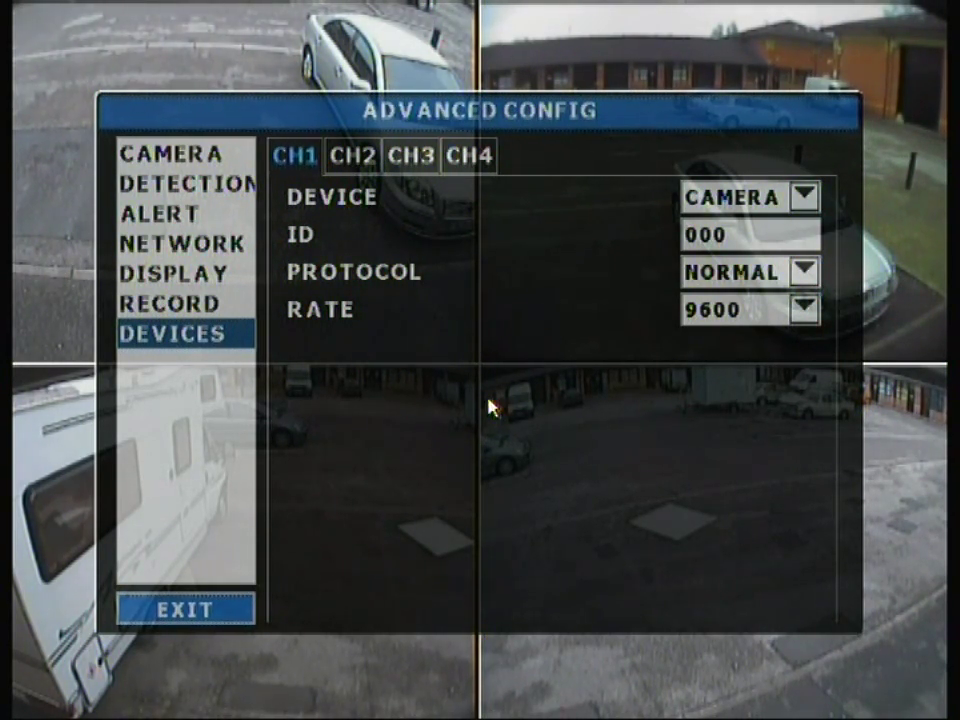
Exit Advanced Config back to the main icon menu with Event Information highlighted.
right_click(473, 420)
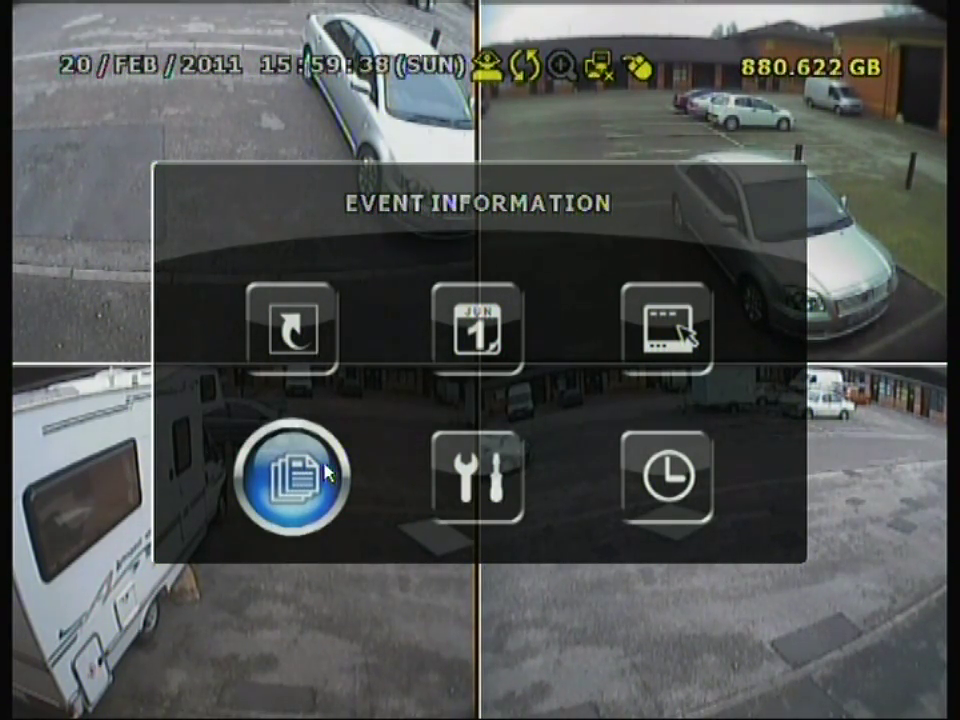
Open Quick Search and choose 20 February 2011 as the search day.
click(325, 474)
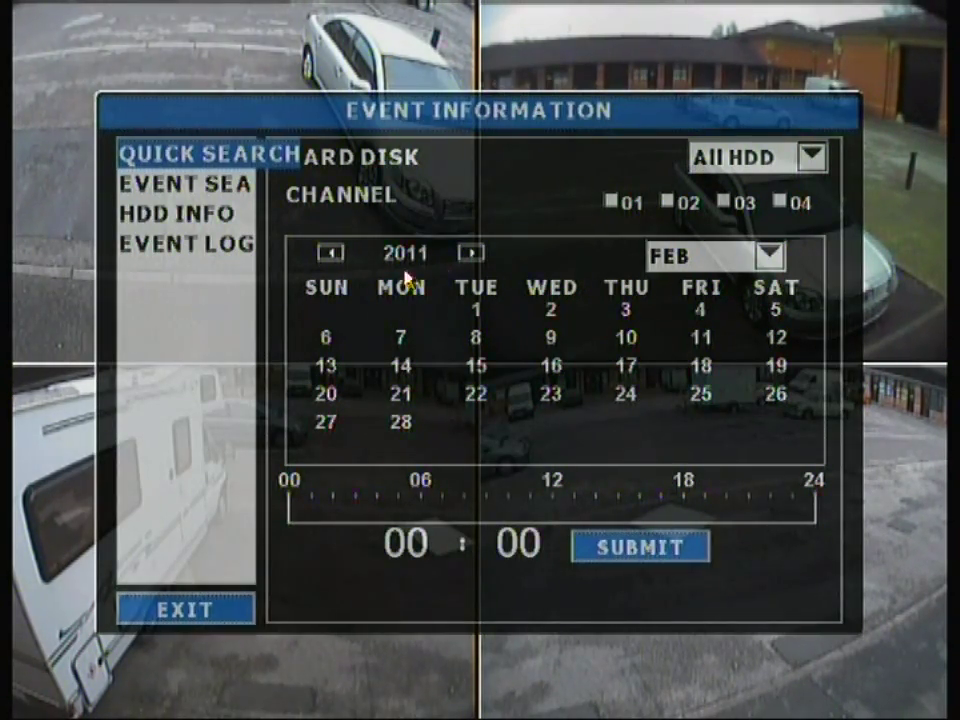
click(405, 513)
mouse_move(405, 513)
mouse_down()
mouse_move(298, 513)
mouse_move(303, 505)
mouse_up()
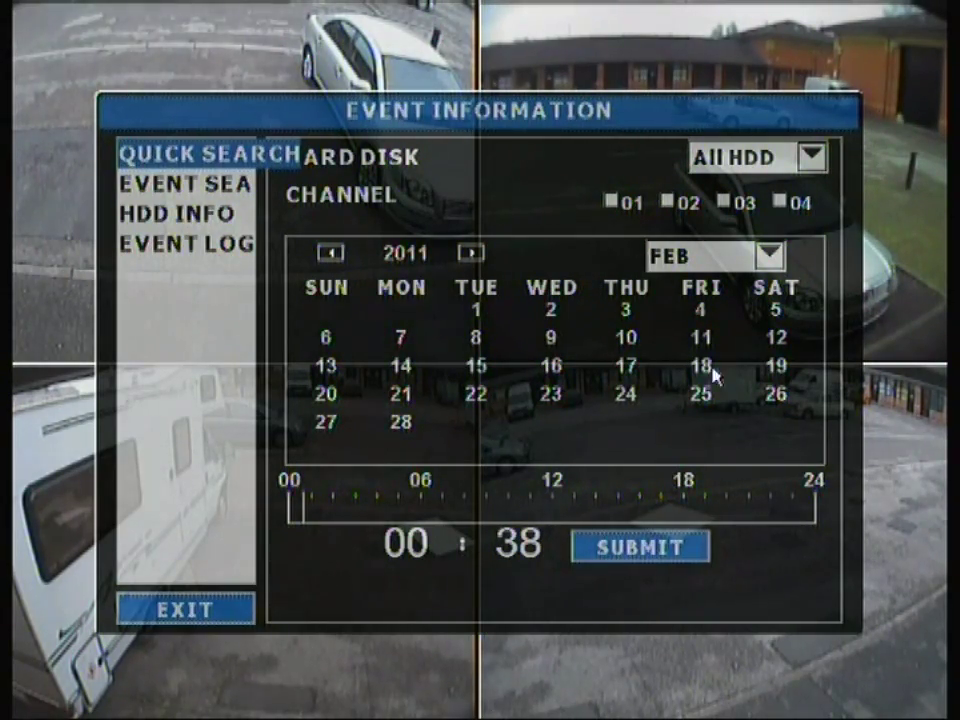
click(328, 396)
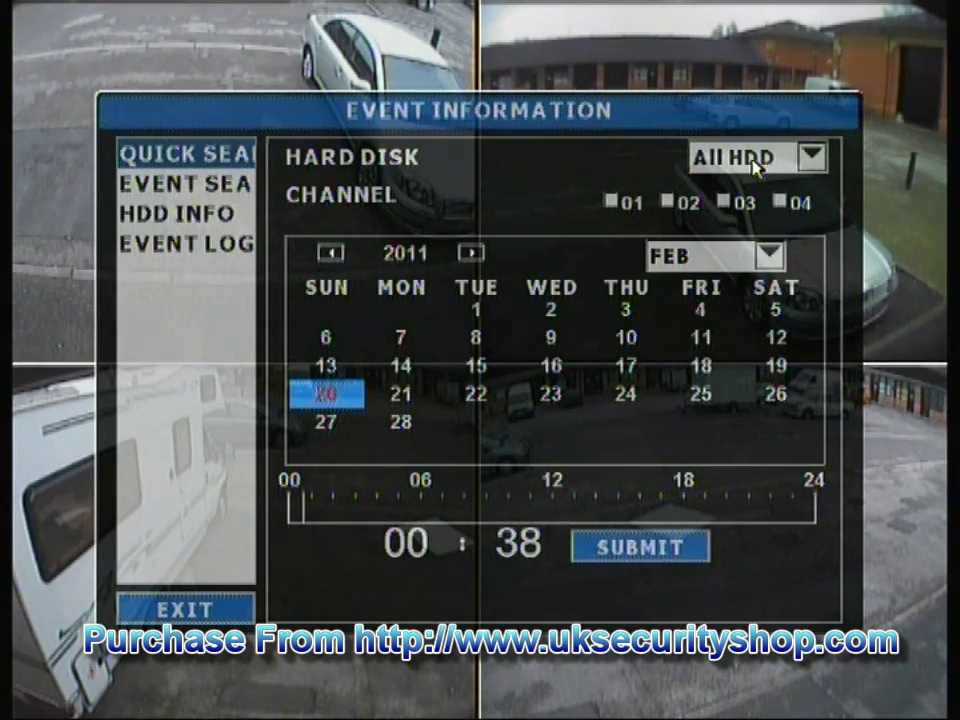
Select channels 01–04 and start playback from 15:20.
click(612, 201)
click(670, 200)
click(724, 200)
click(784, 204)
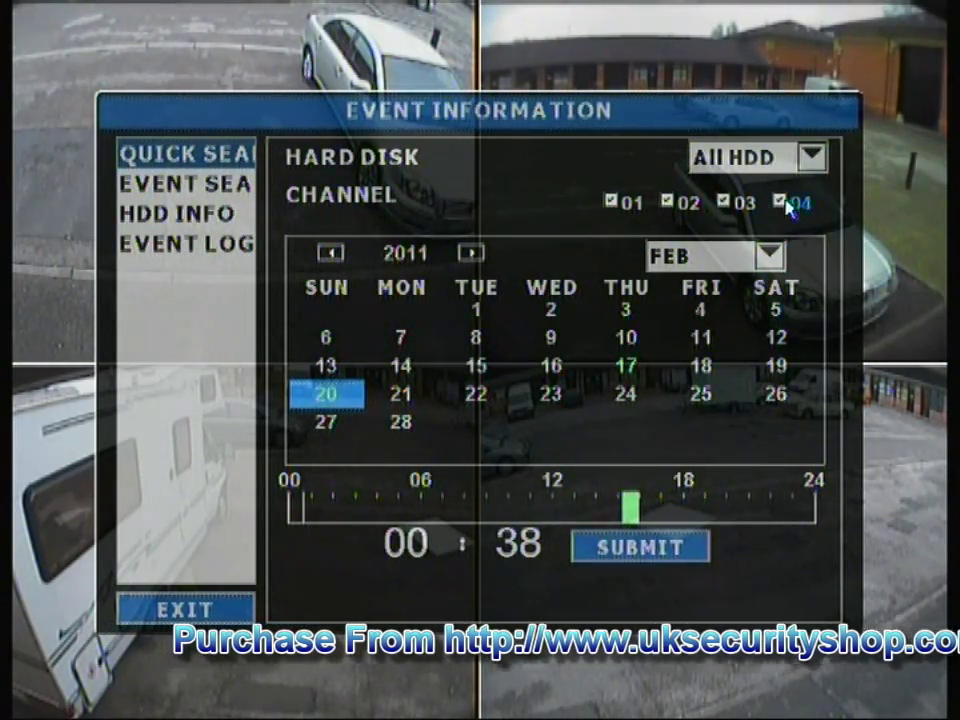
mouse_move(645, 504)
mouse_down()
mouse_move(630, 508)
mouse_move(643, 519)
mouse_move(339, 523)
mouse_move(385, 515)
mouse_up()
click(627, 513)
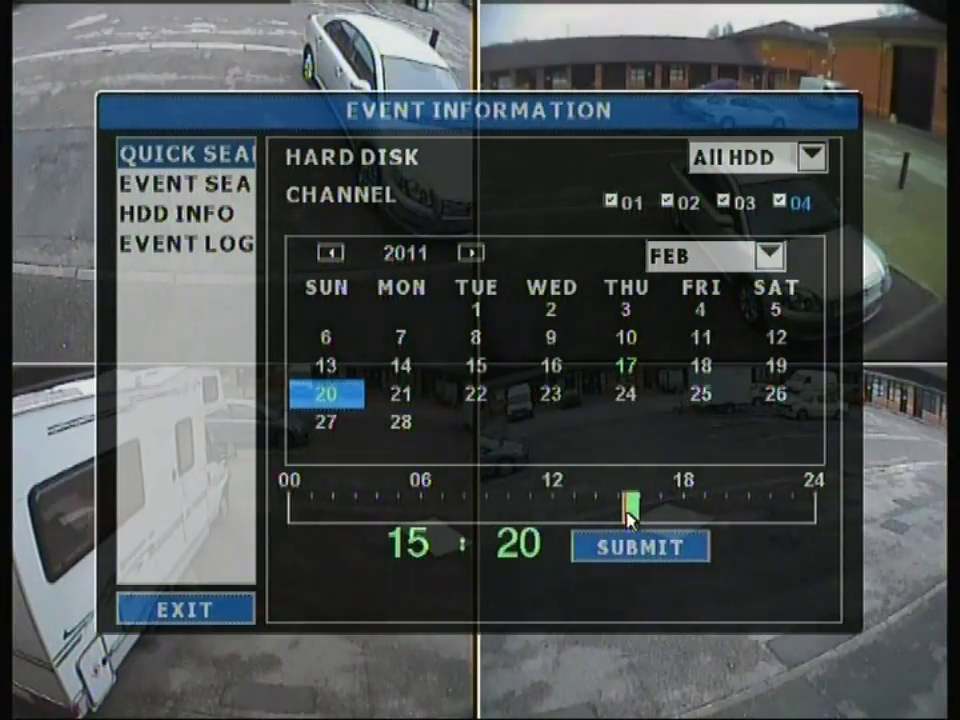
click(627, 517)
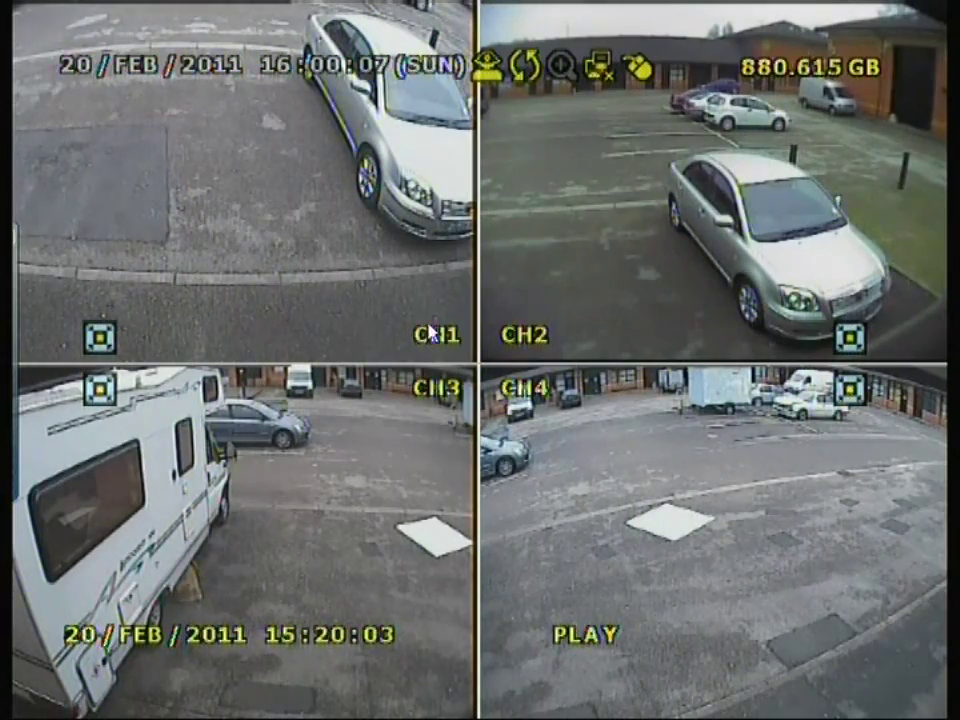
Bring up the side control panel and playback bar, then close the playback bar.
mouse_move(37, 340)
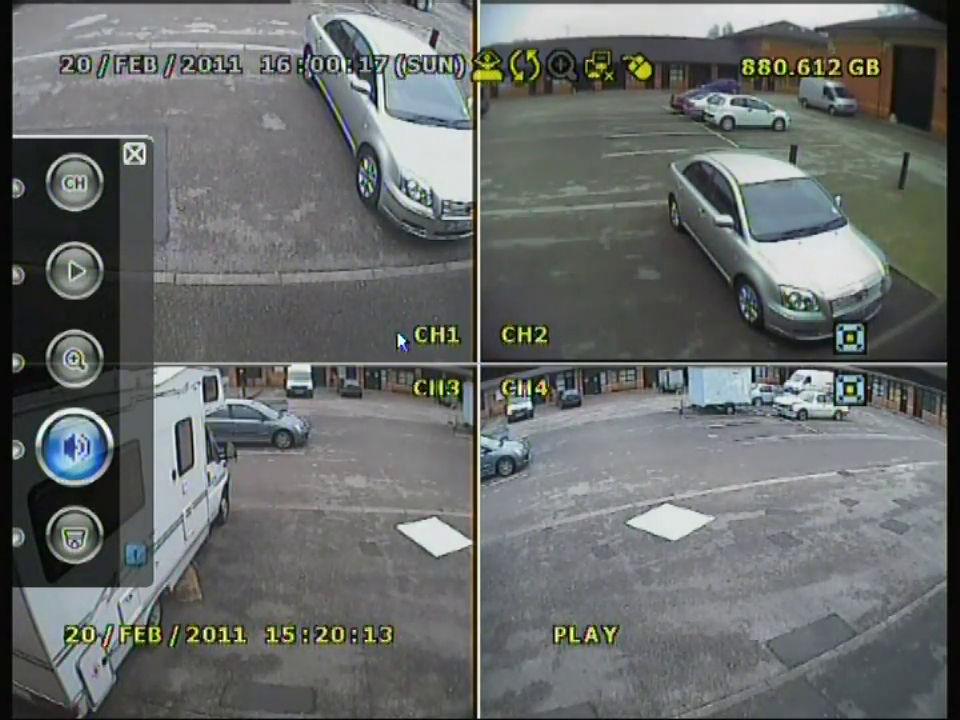
mouse_move(493, 706)
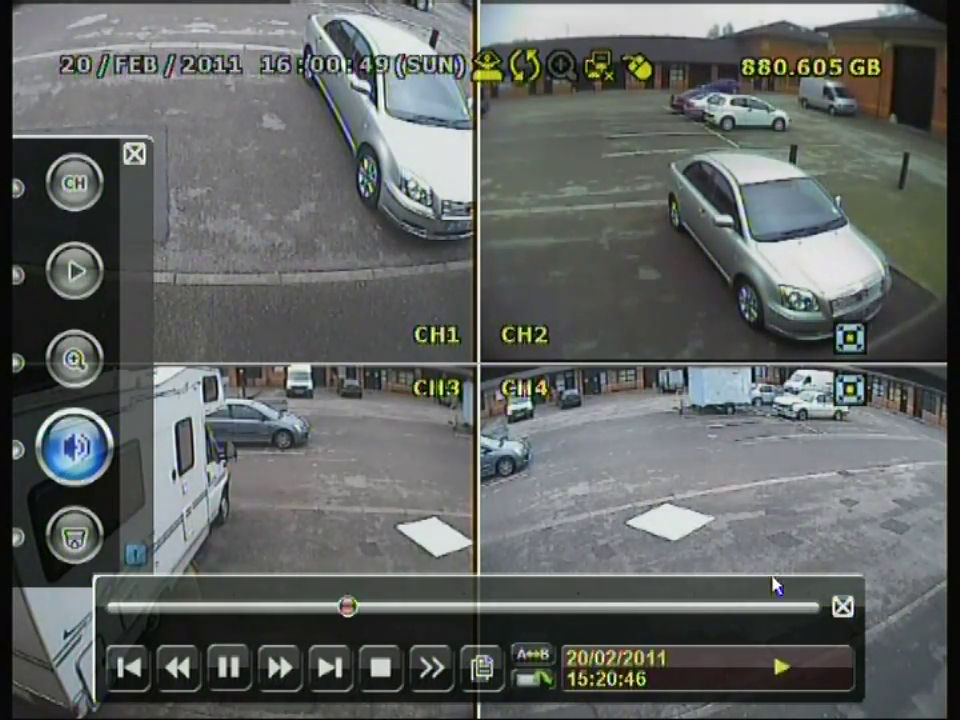
click(843, 606)
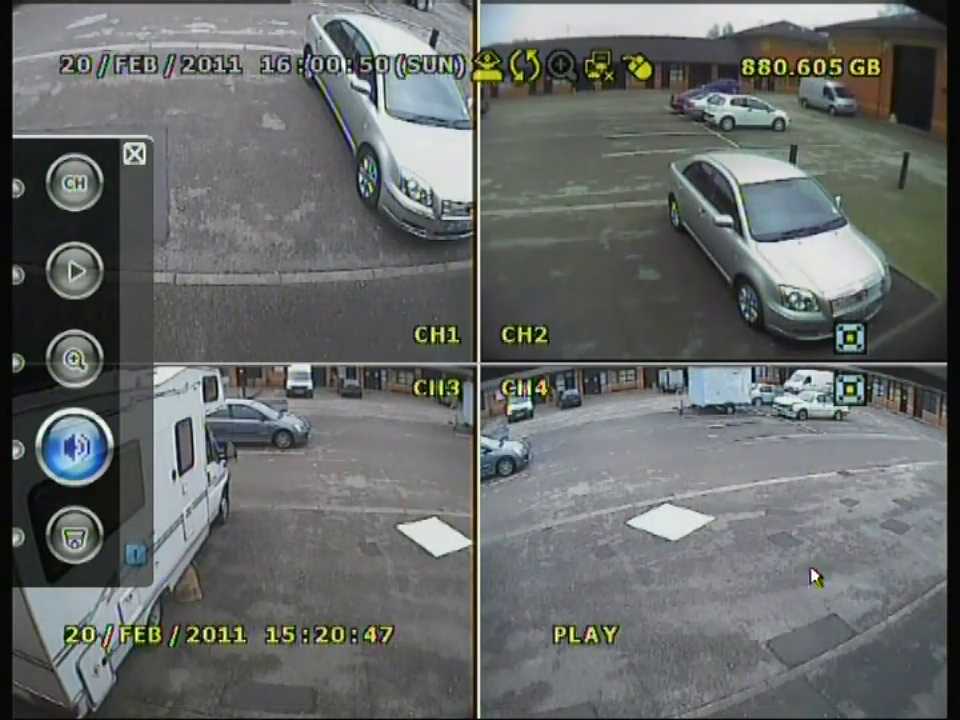
Return from playback to the Event Information menu.
right_click(628, 400)
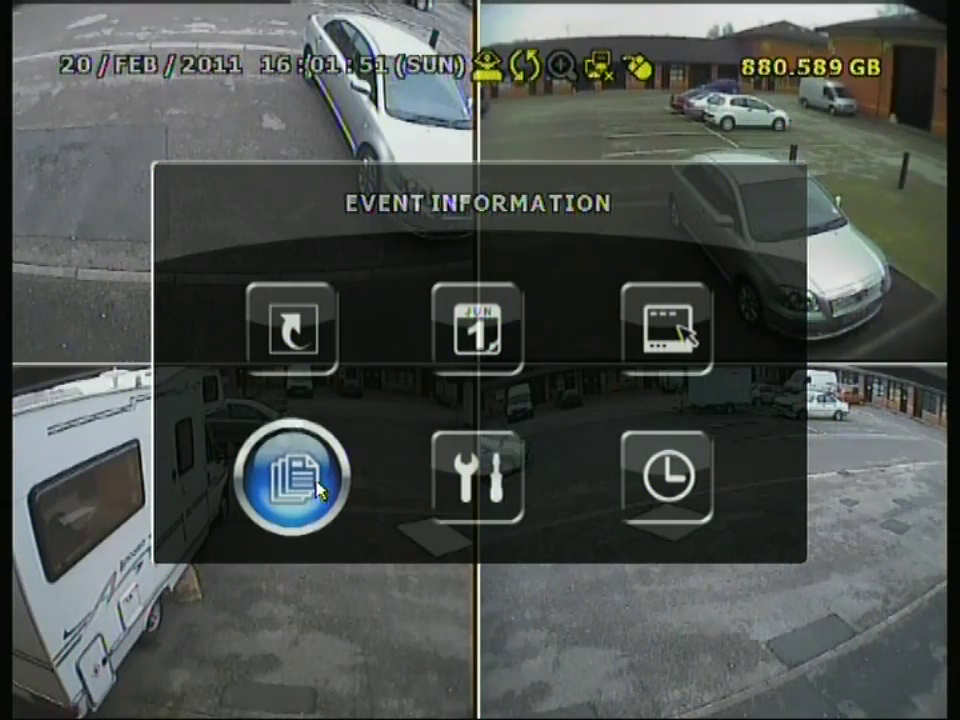
right_click(326, 510)
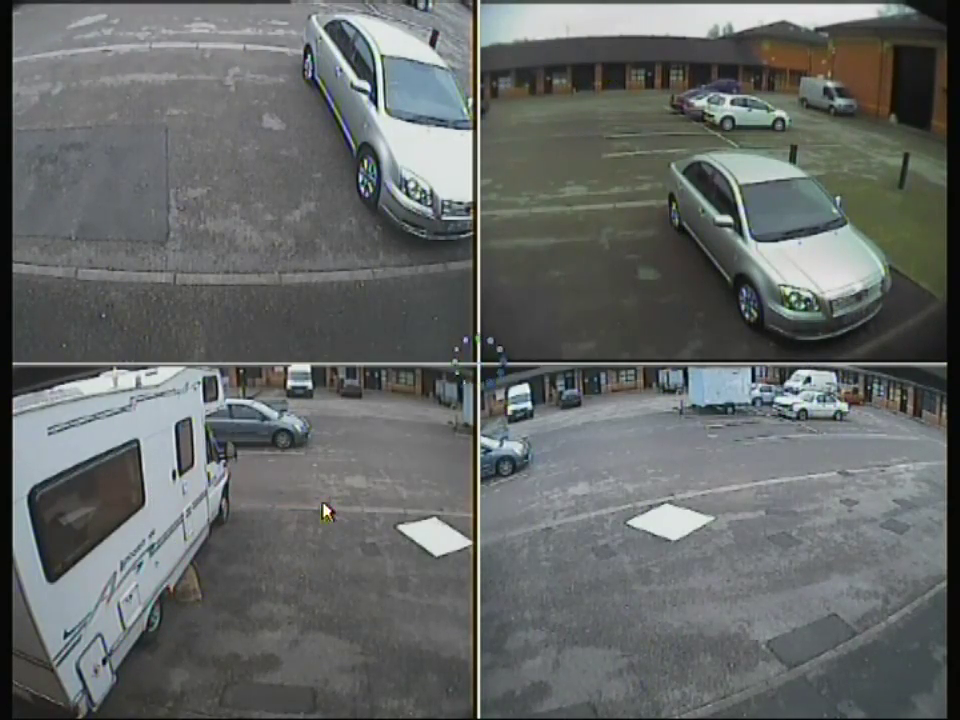
right_click(330, 493)
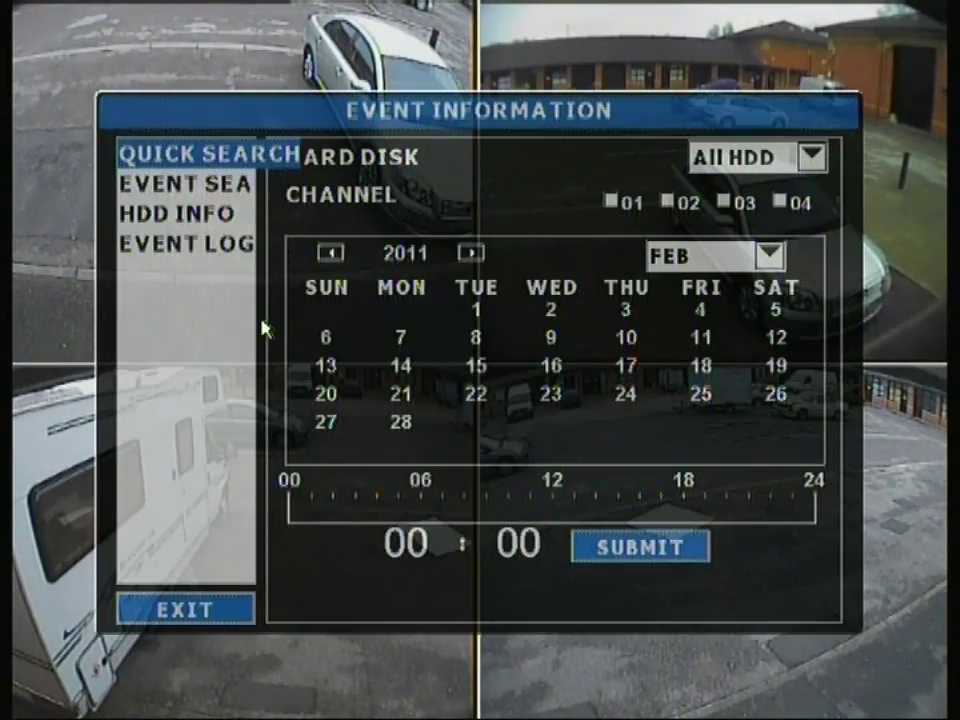
Keep MOTION as the Event Search type, then view HDD Info (HDD-0, 880.585GB).
click(232, 197)
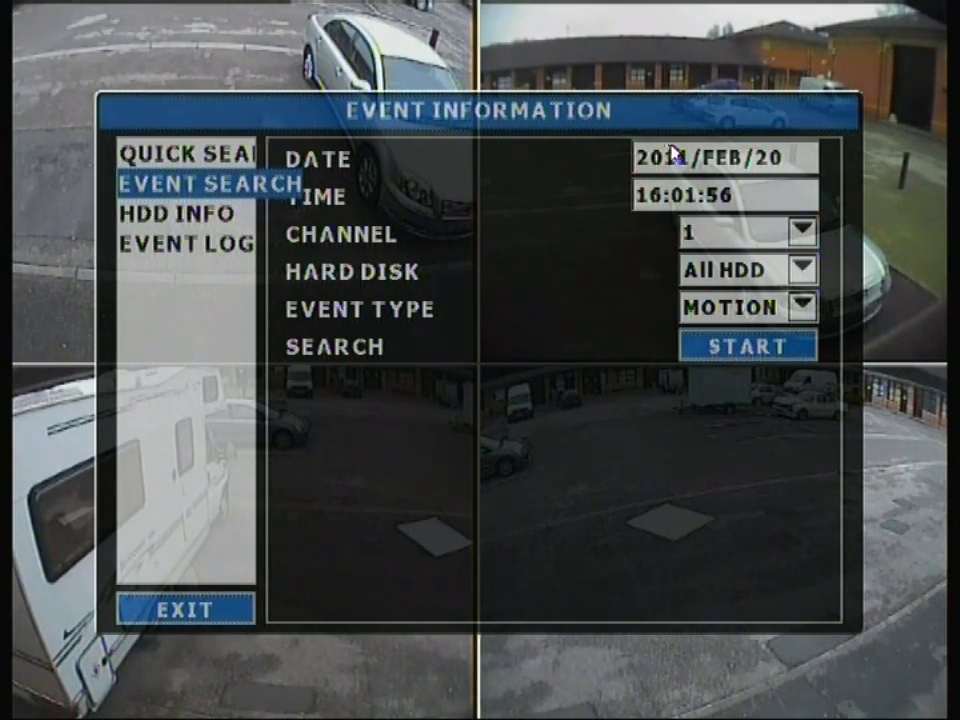
click(755, 314)
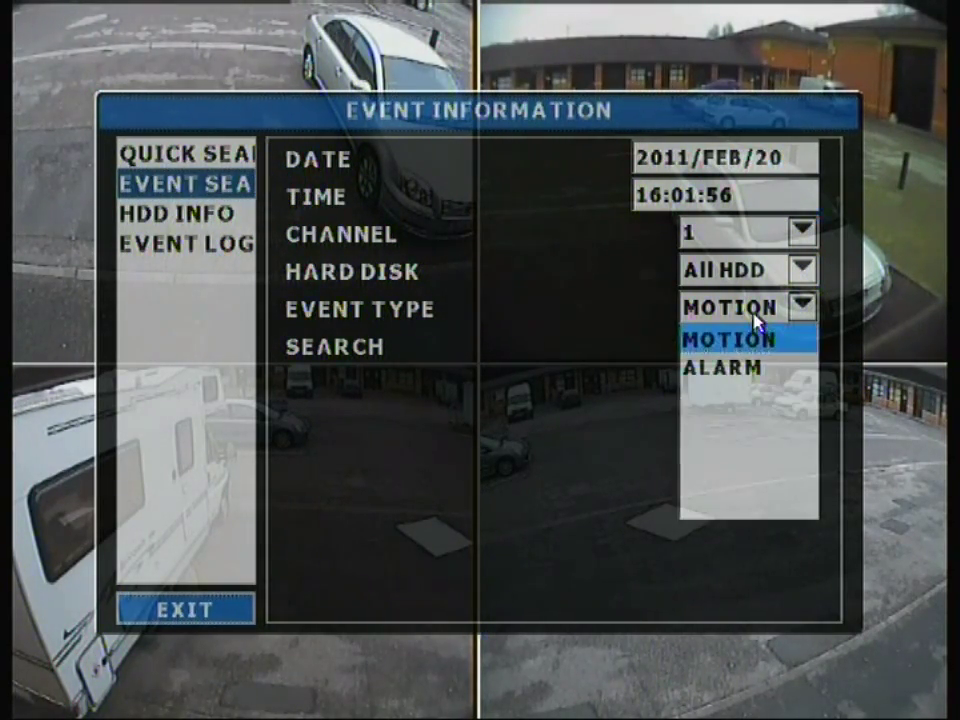
click(755, 316)
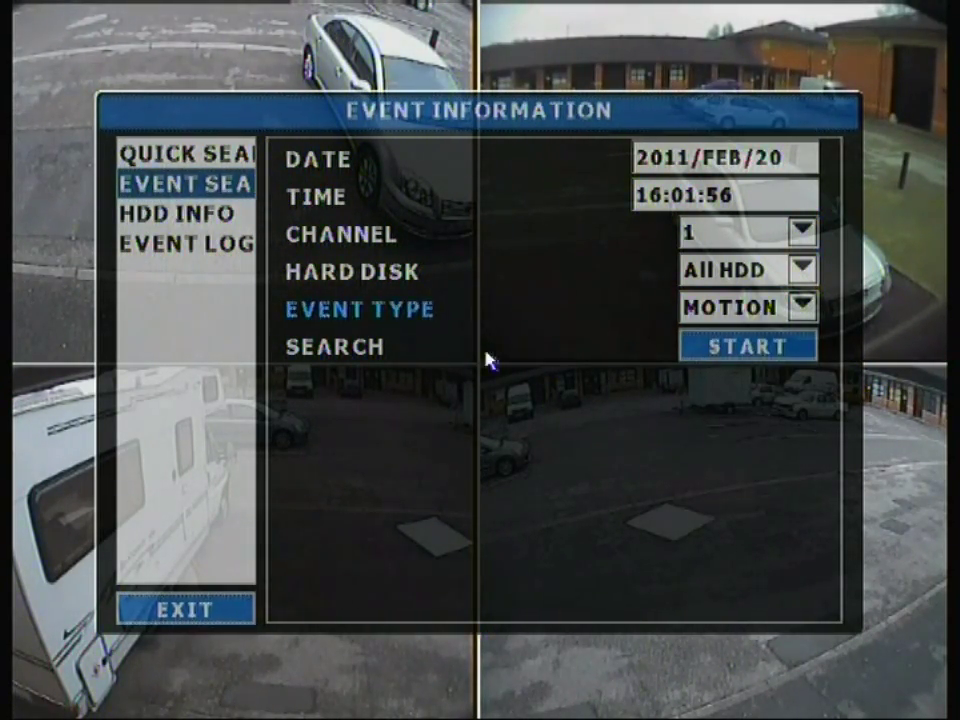
click(226, 216)
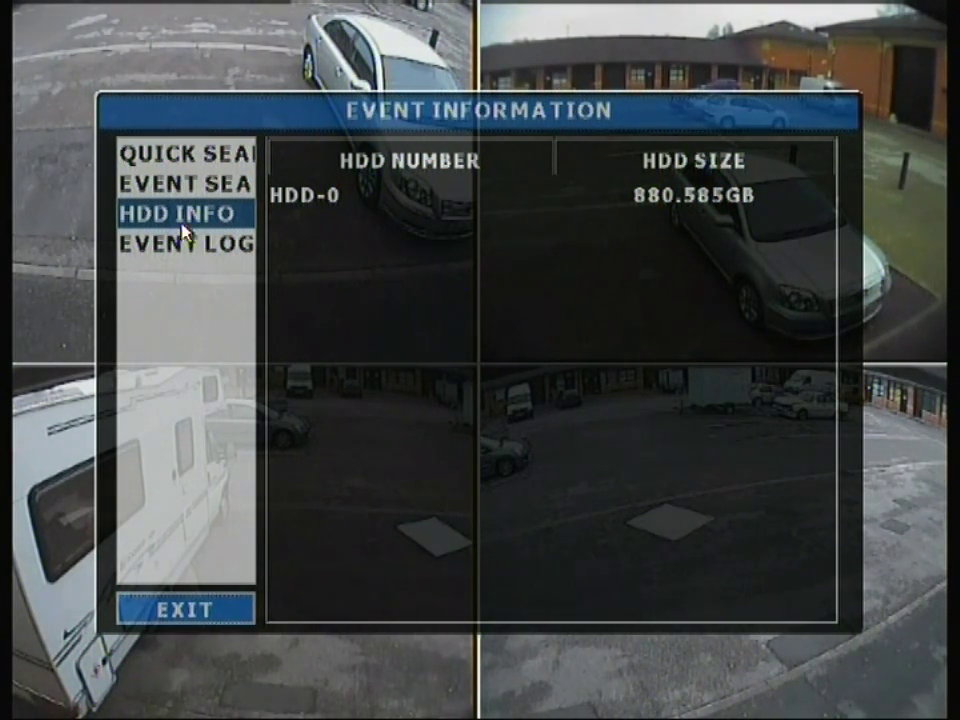
Open the event log and page forward, dismissing the no-data warning.
click(200, 256)
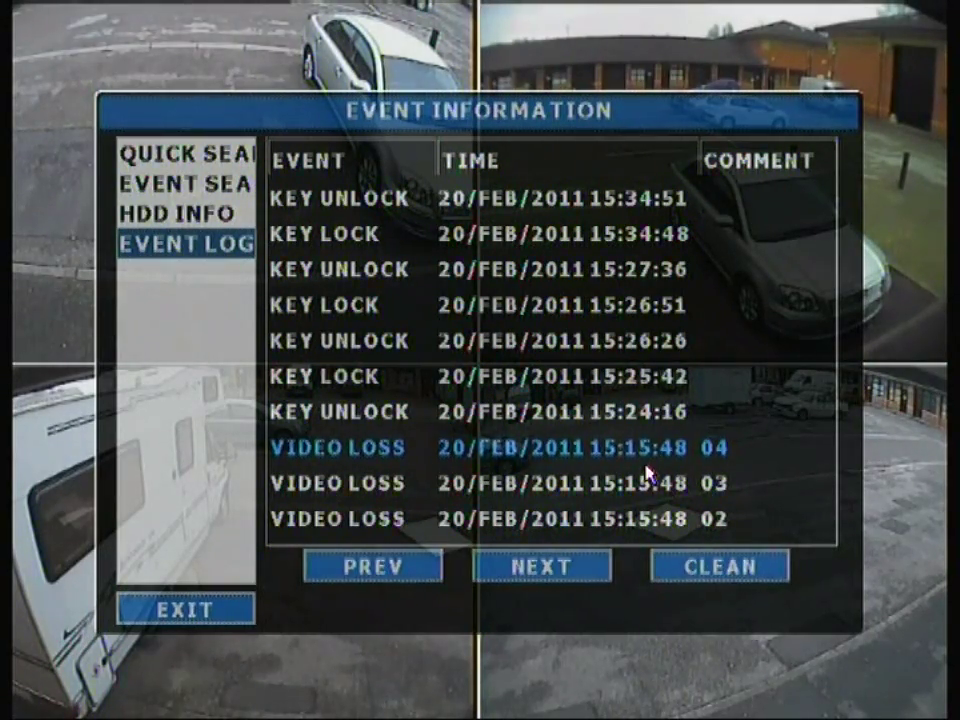
click(559, 572)
click(480, 427)
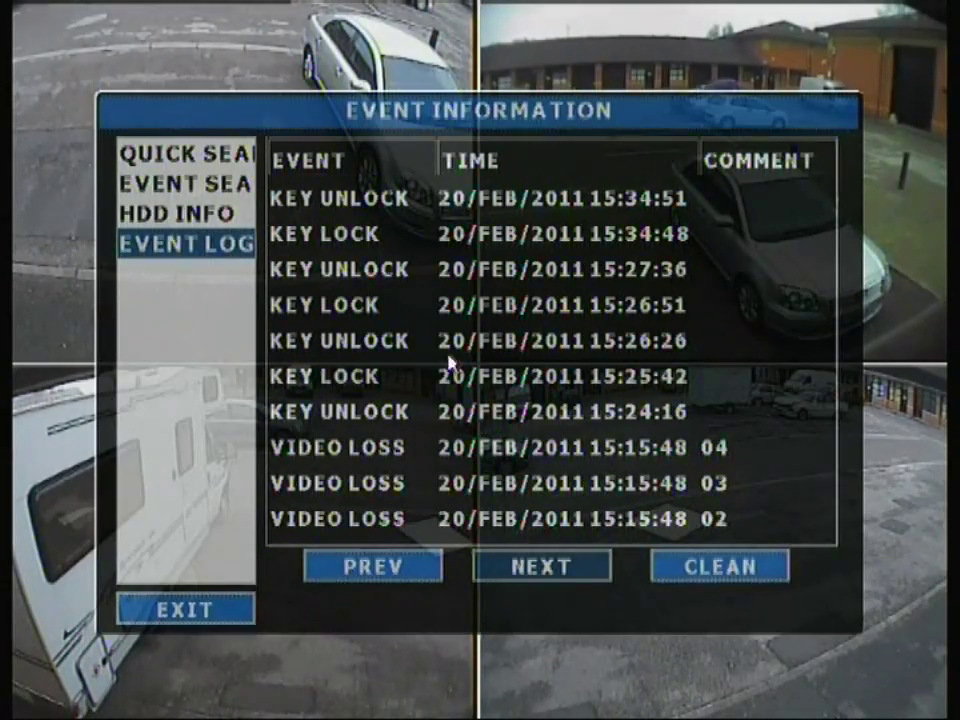
Clear all event log entries, confirm YES, and exit Event Information.
click(710, 585)
click(426, 429)
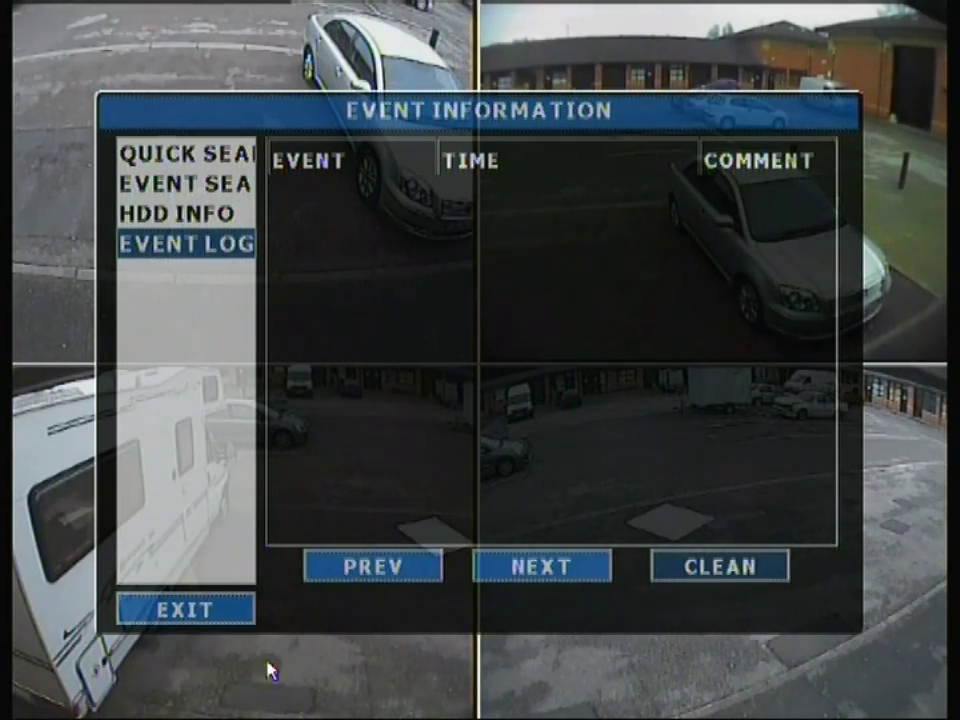
click(228, 612)
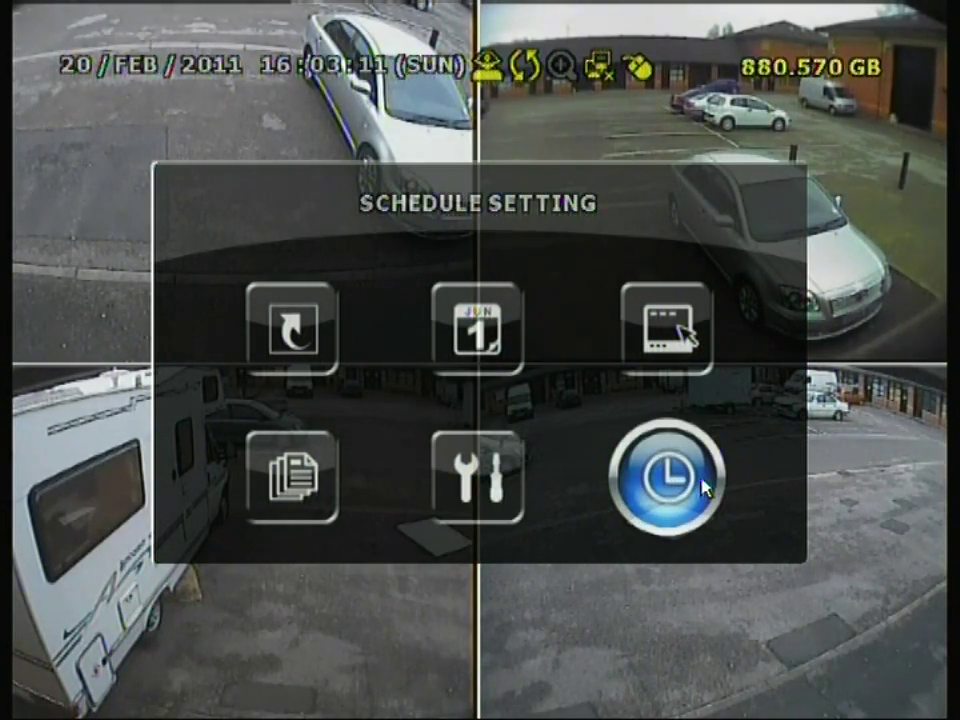
Schedule recording 00:00–06:00 for Wednesday through Saturday on the Record Timer grid.
right_click(703, 487)
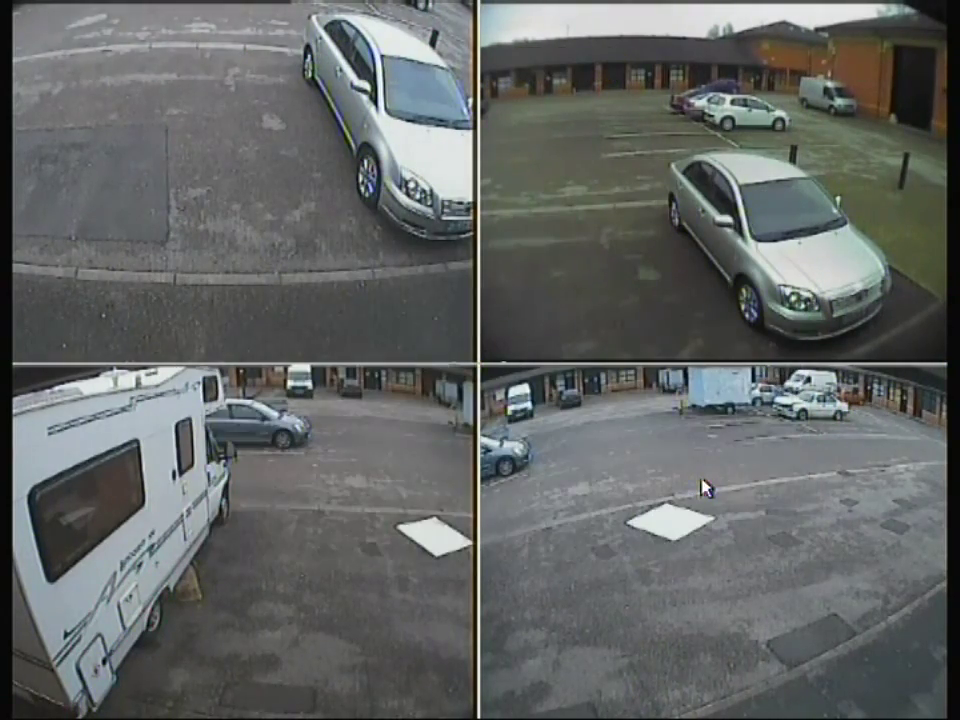
right_click(703, 487)
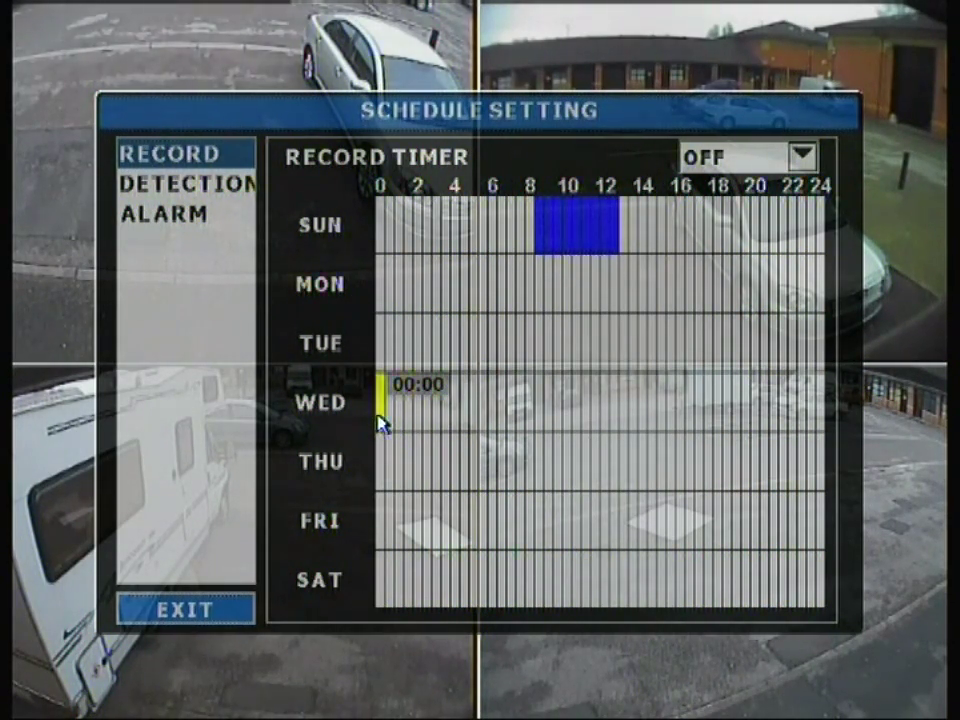
drag(380, 423, 497, 579)
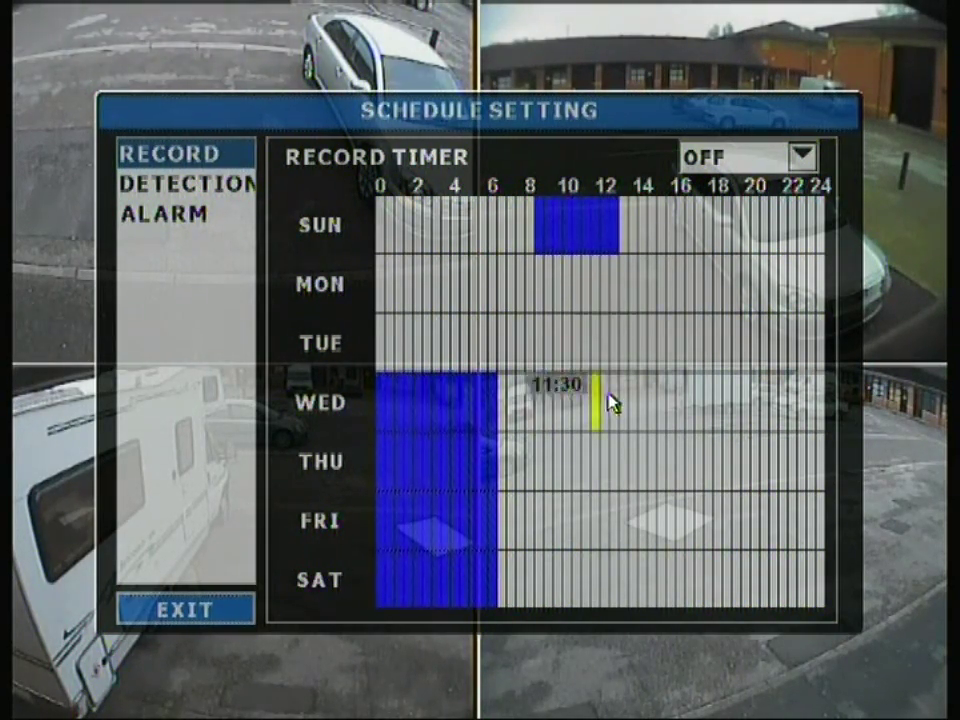
click(193, 184)
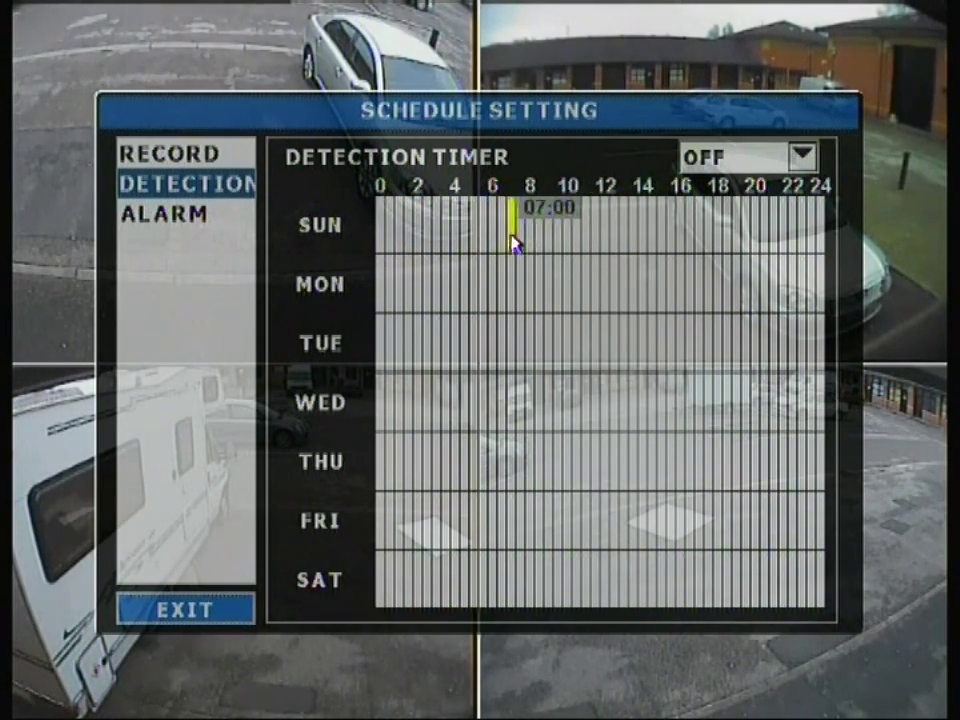
Mark Sunday 00:00–10:30 on the Detection Timer and leave the timer set to OFF.
drag(388, 236, 568, 253)
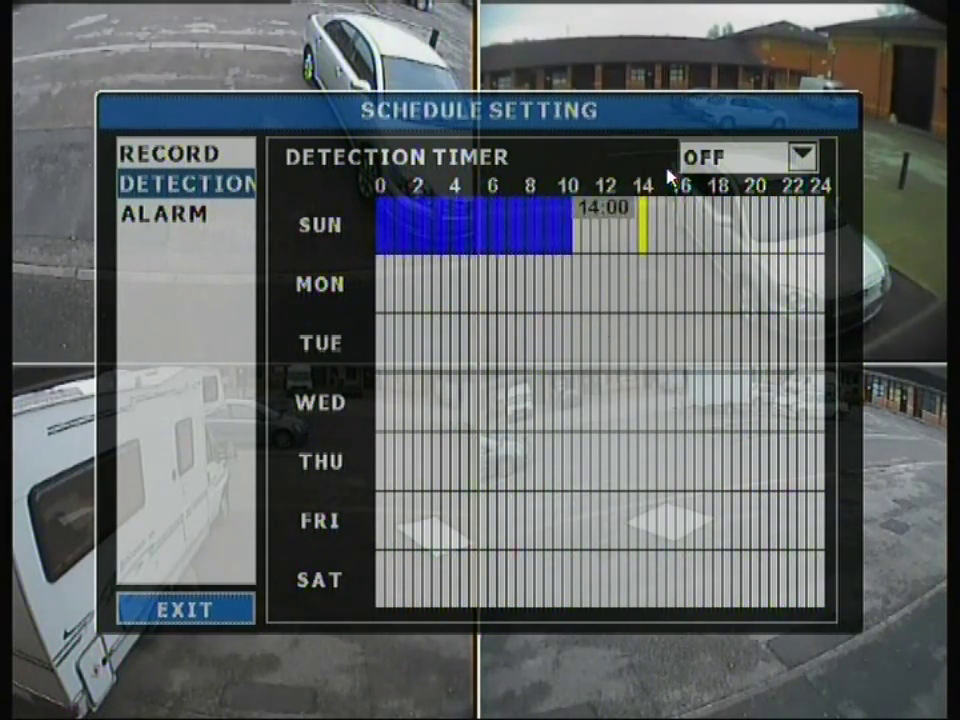
click(729, 160)
click(727, 226)
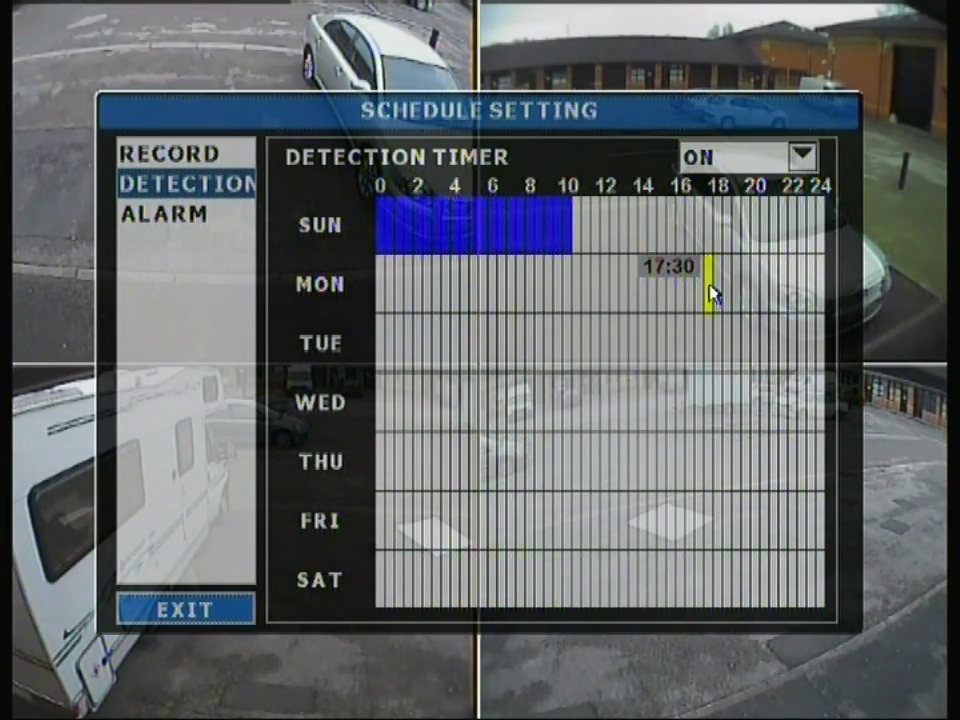
click(713, 150)
click(729, 182)
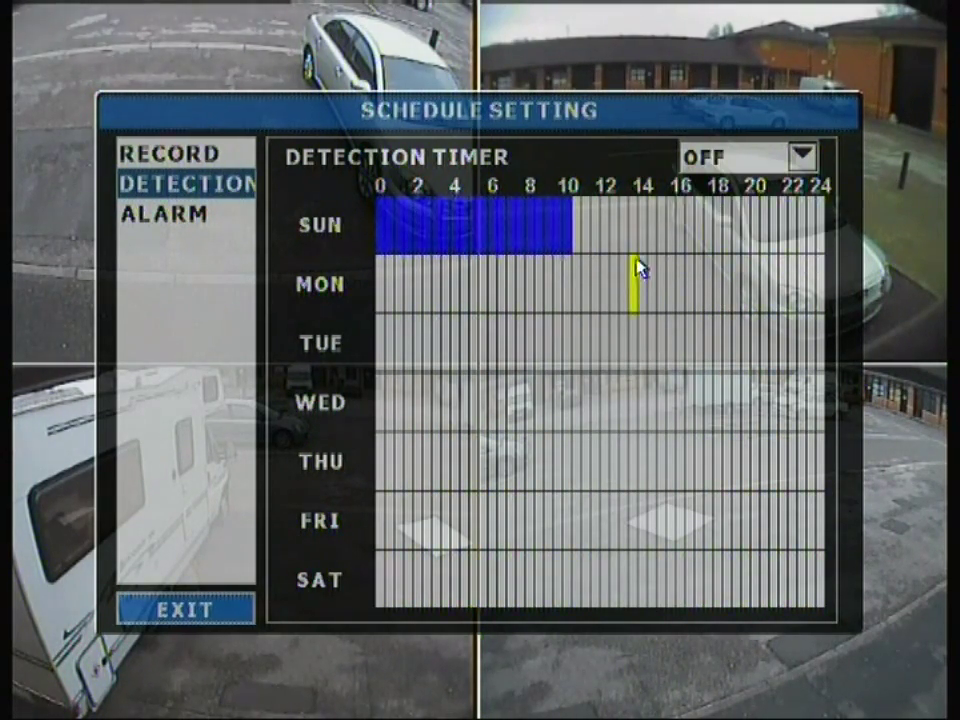
click(180, 216)
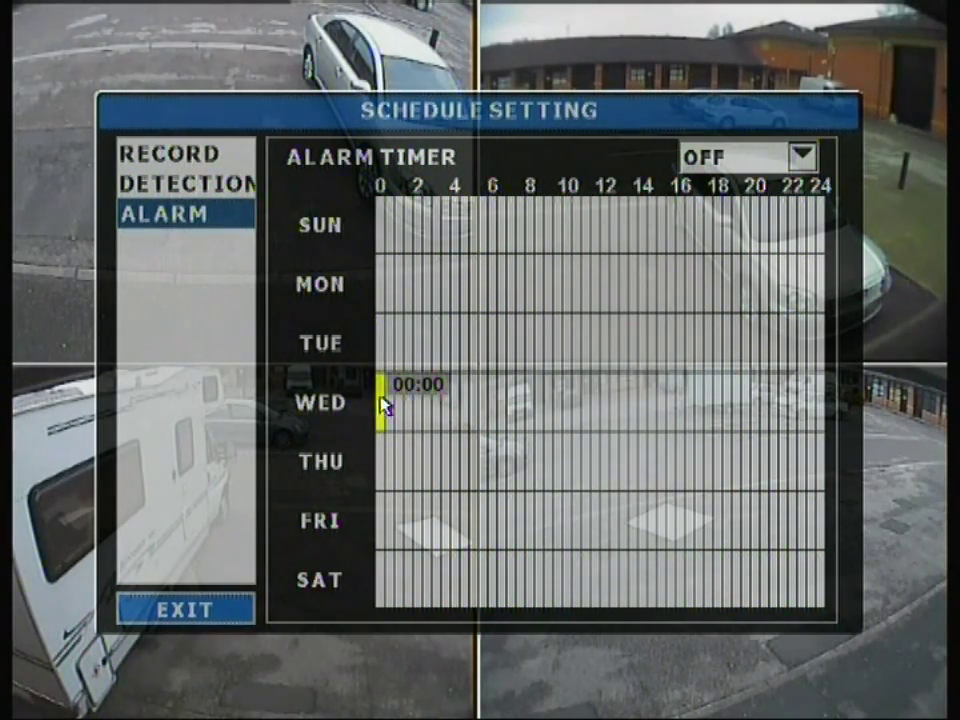
mouse_move(381, 404)
mouse_down()
mouse_move(463, 422)
mouse_move(754, 430)
mouse_up()
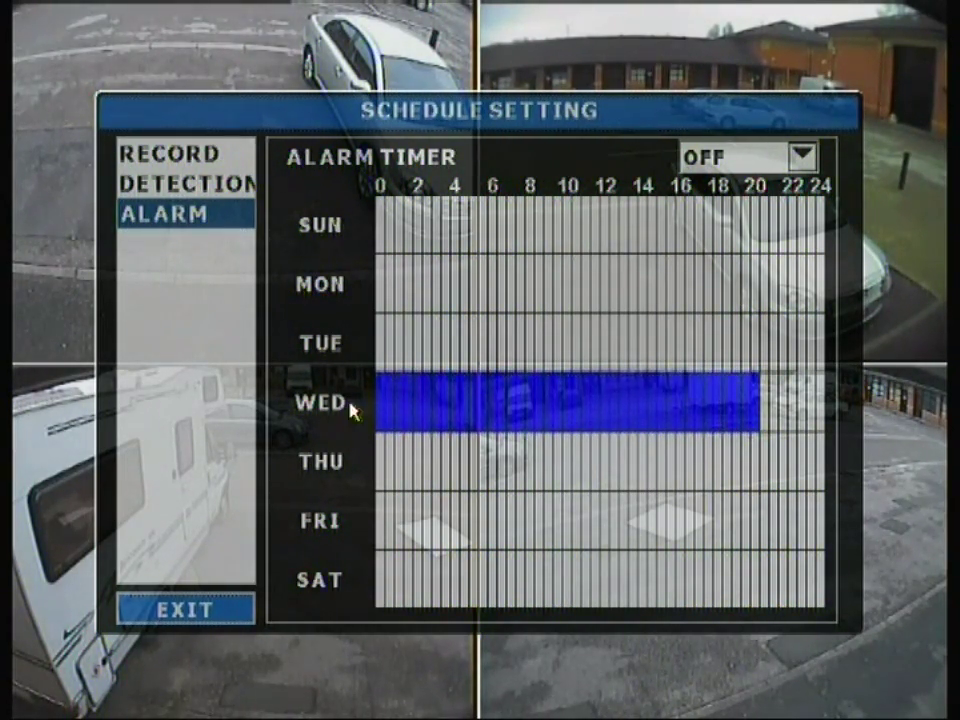
click(549, 430)
click(555, 449)
drag(810, 418, 345, 380)
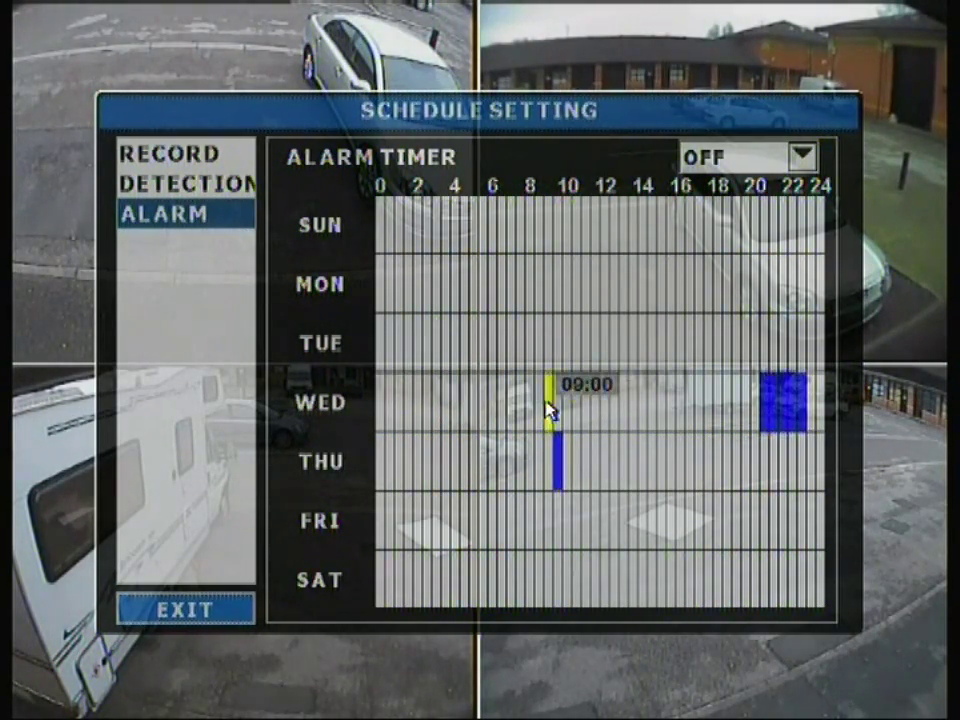
click(560, 466)
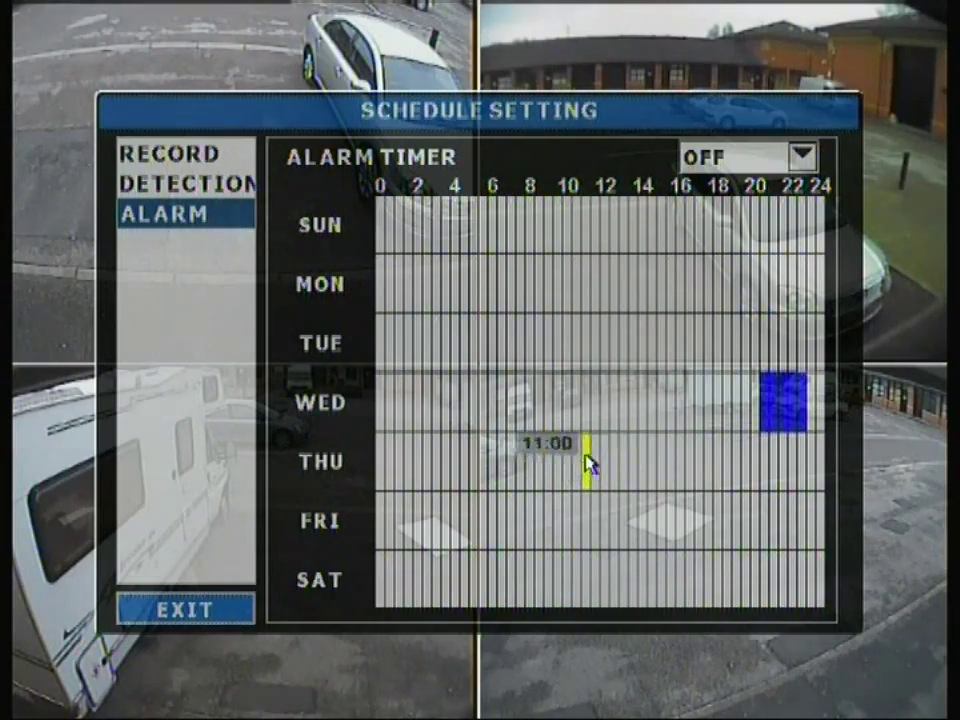
mouse_move(782, 408)
mouse_down()
mouse_move(771, 407)
mouse_move(803, 418)
mouse_up()
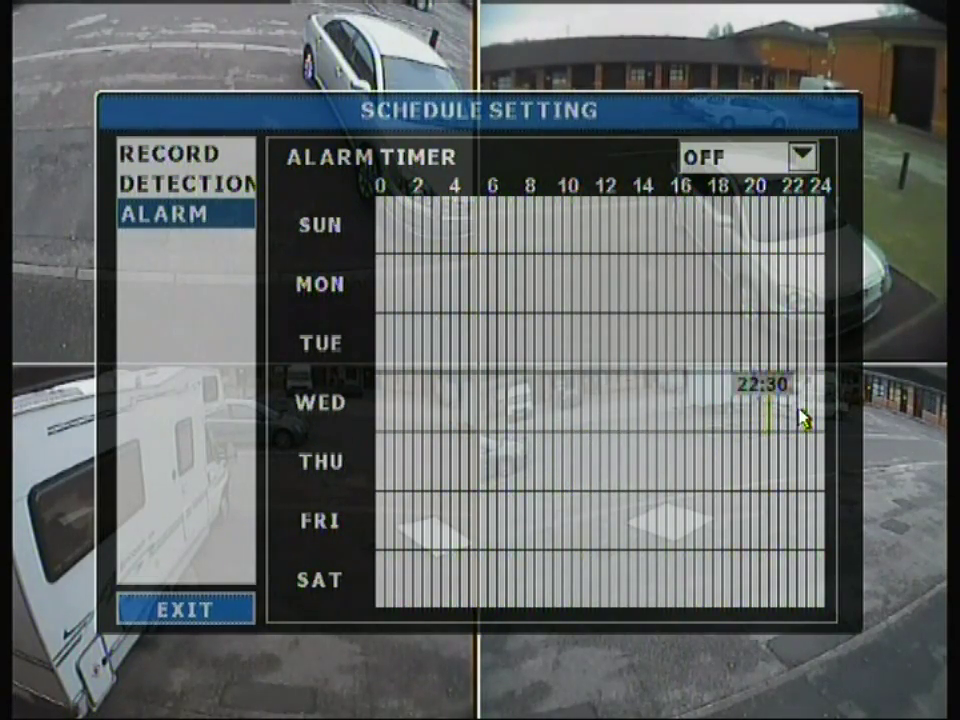